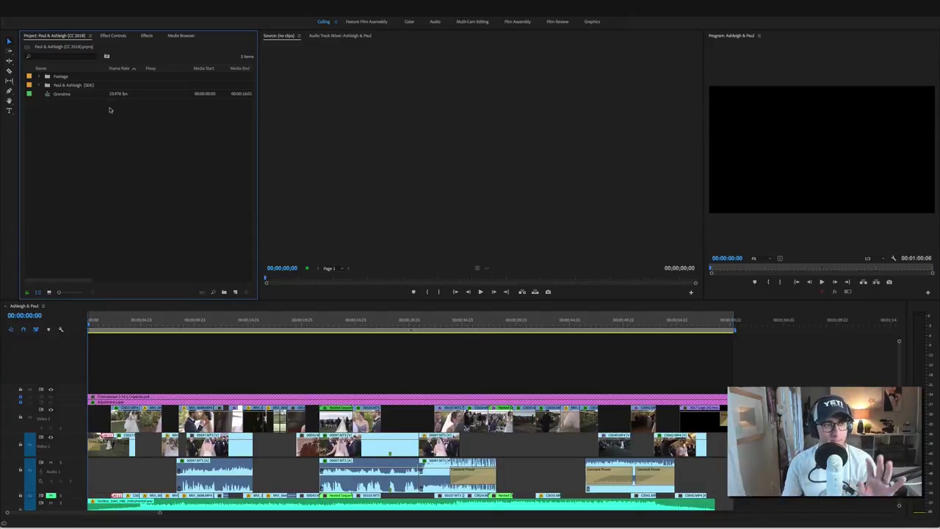
- Drag the Grandma sequence into the Paul & Ashleigh (SDE) bin, with the Footage camera bins shown
click(38, 76)
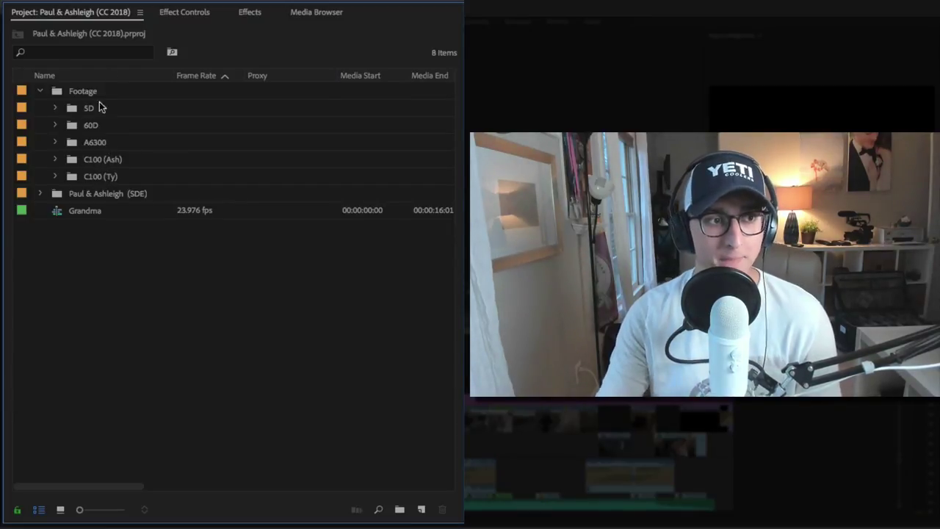
click(40, 91)
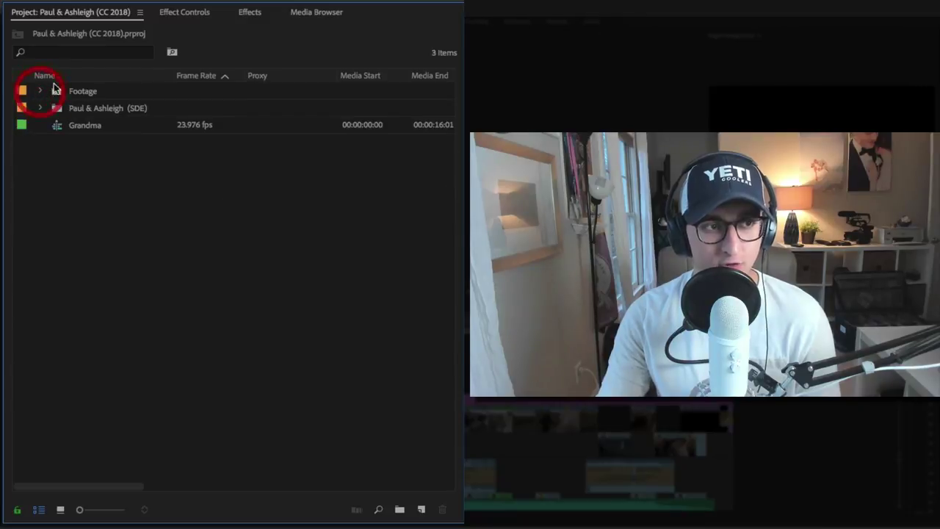
click(41, 91)
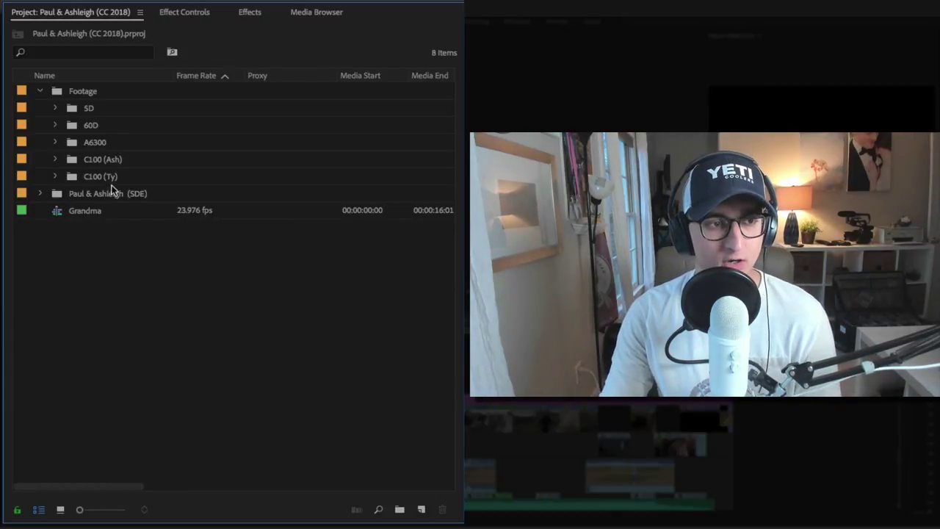
drag(84, 212, 84, 194)
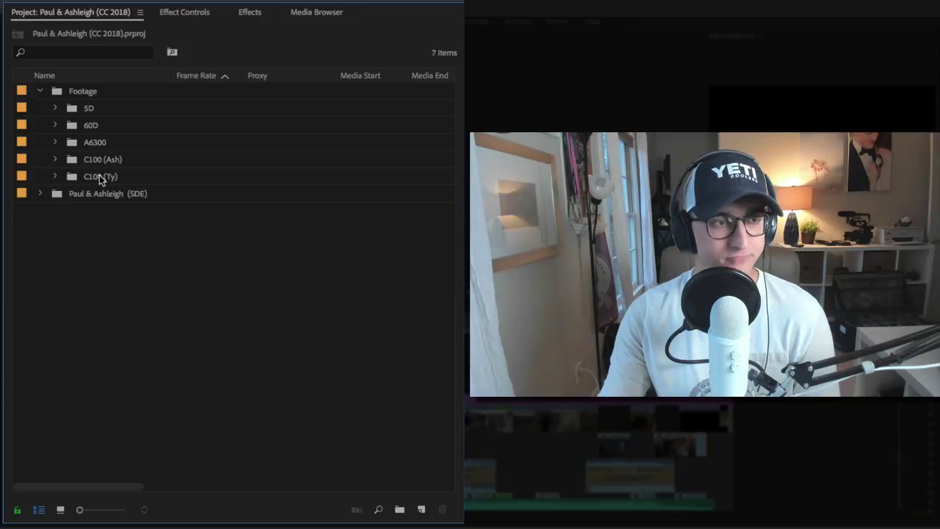
click(40, 90)
- Create a new top-level bin named Sequences
click(163, 202)
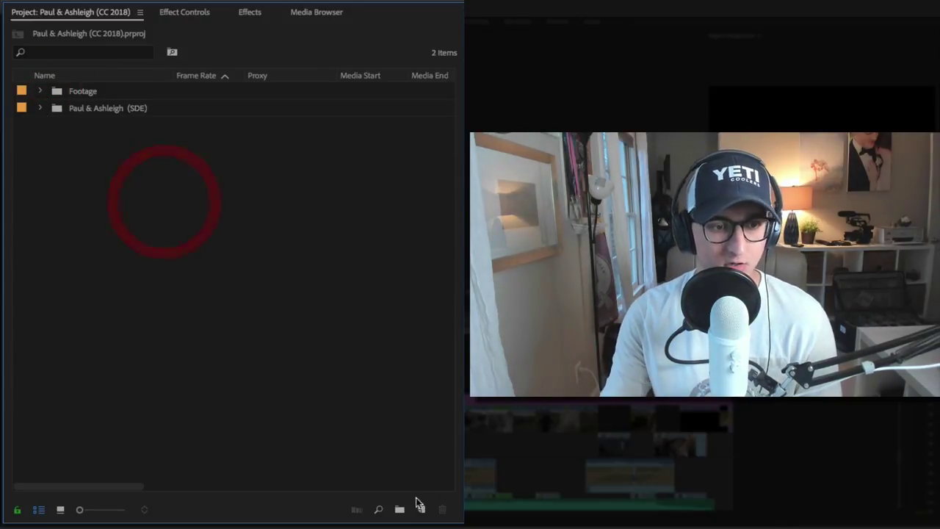
click(399, 512)
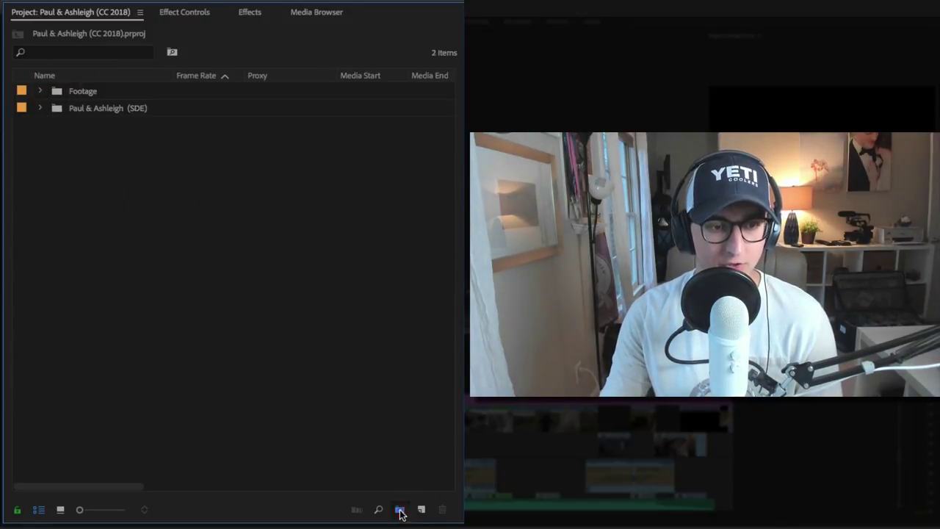
text(Sequences)
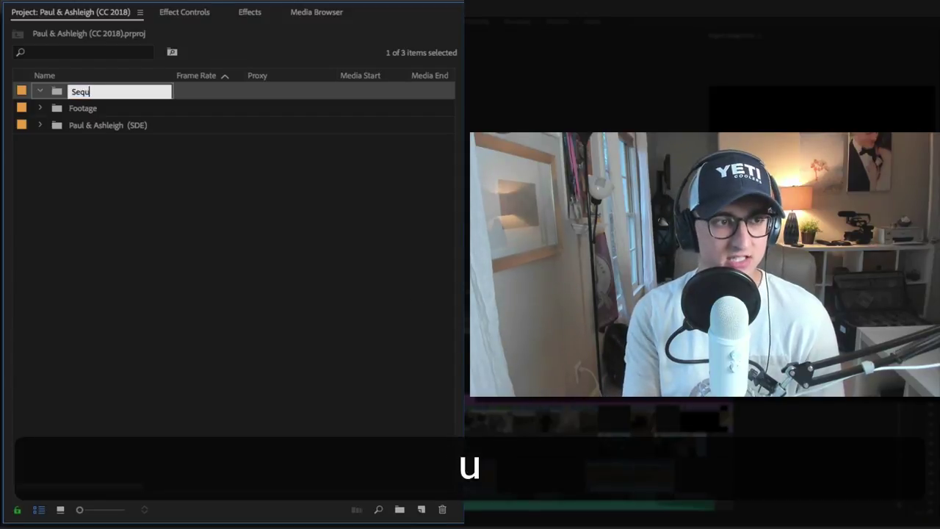
key(Return)
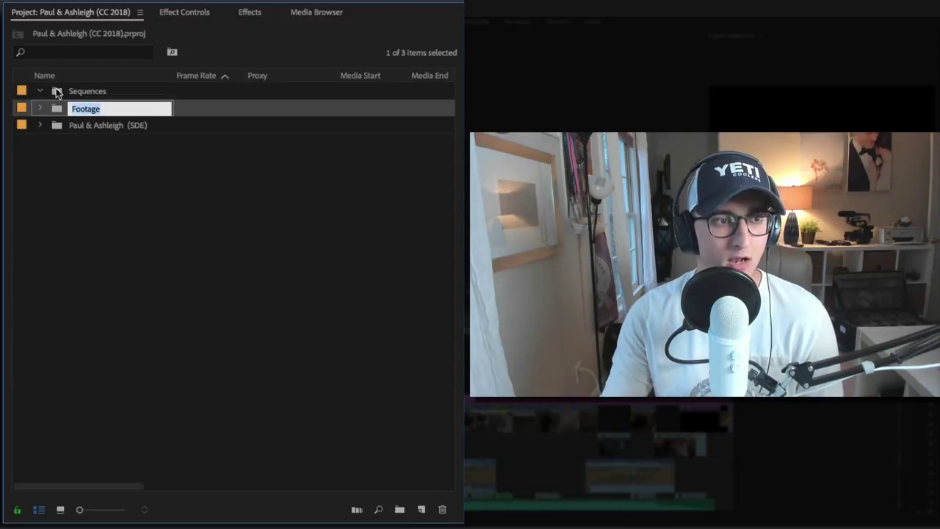
- Add Cull Sequences and Sequences sub-bins inside the Sequences bin
click(58, 90)
click(400, 509)
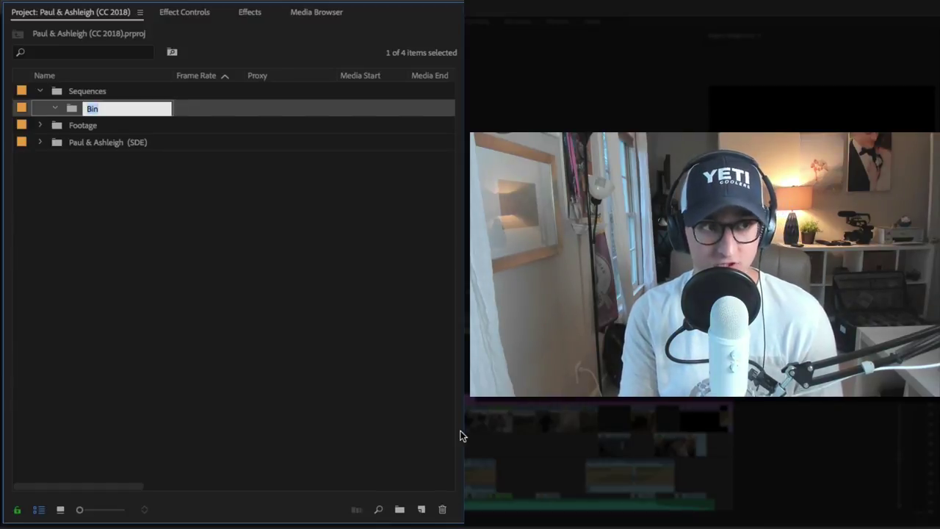
text(Cull S)
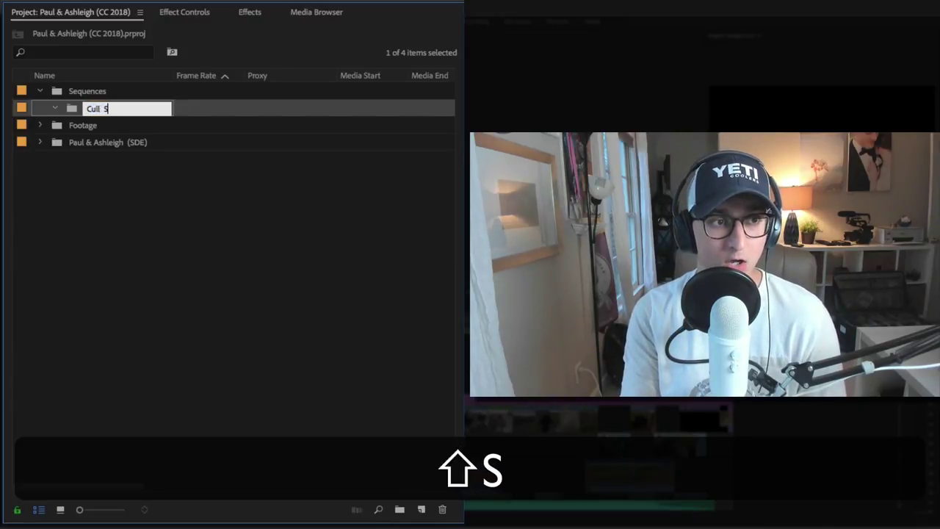
text(equences)
key(Return)
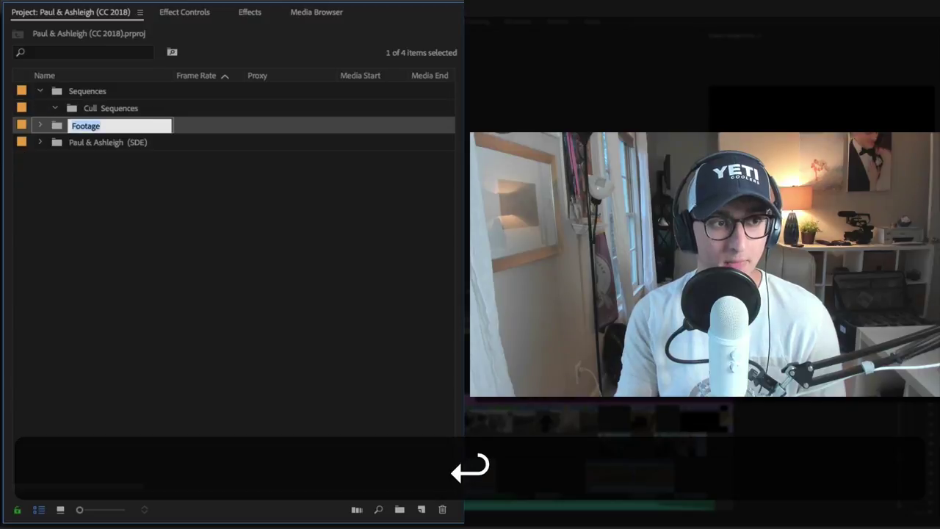
click(78, 88)
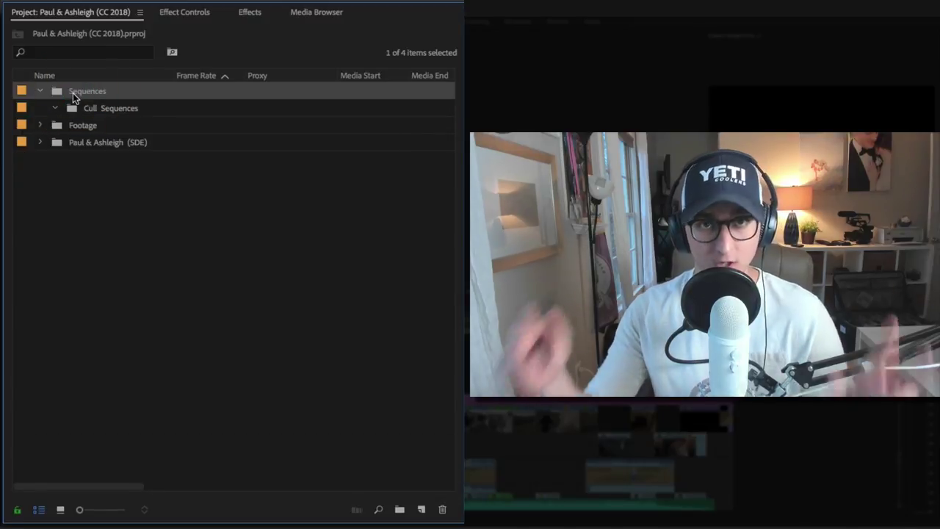
click(400, 510)
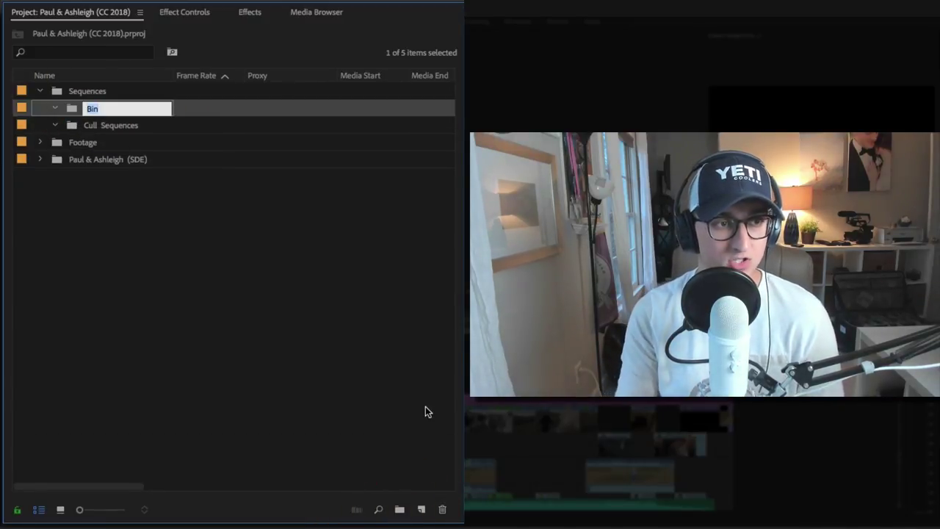
text(Sequences)
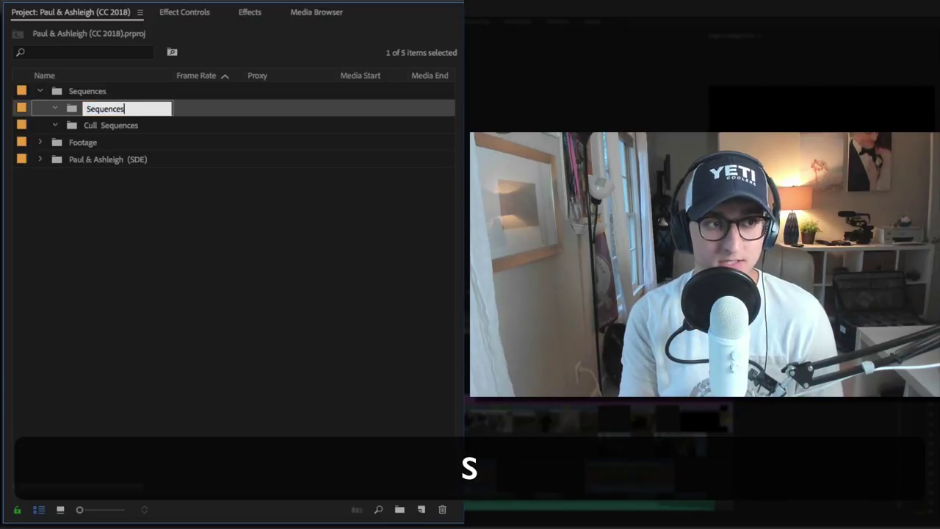
key(Return)
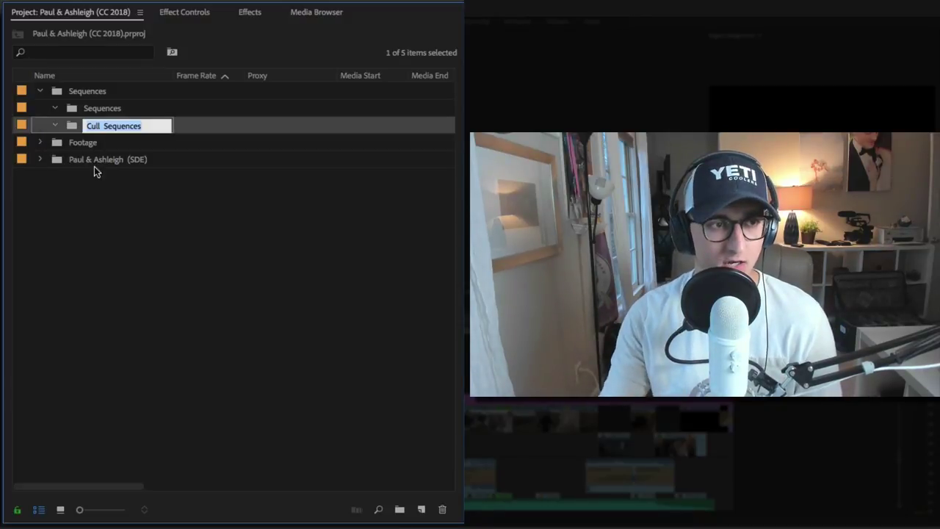
- Add a Nested Sequences sub-bin inside Sequences, correcting the misspelled name
click(69, 88)
click(400, 509)
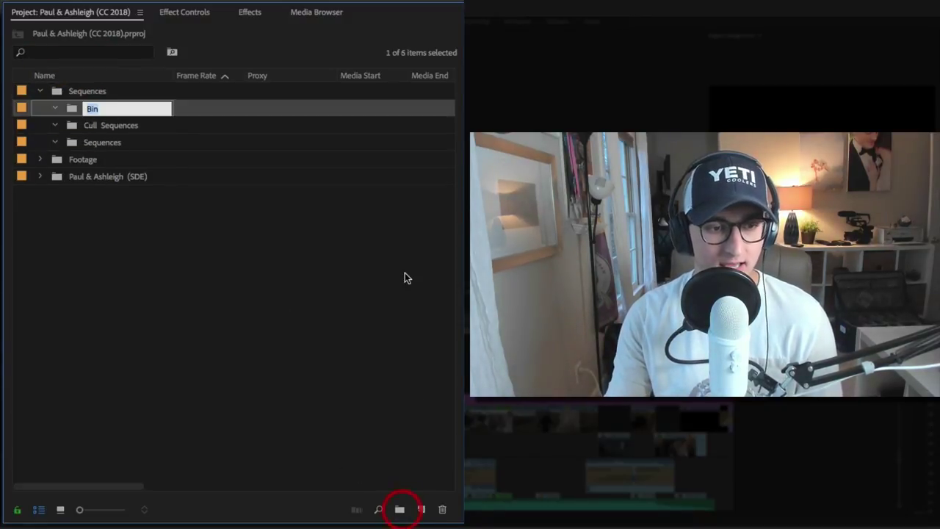
text(Nes)
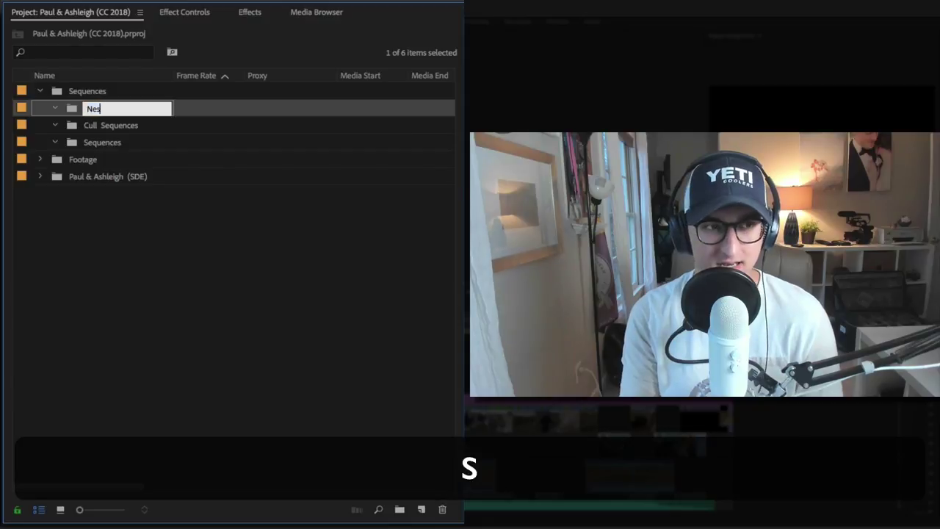
text(ted Seqyebces)
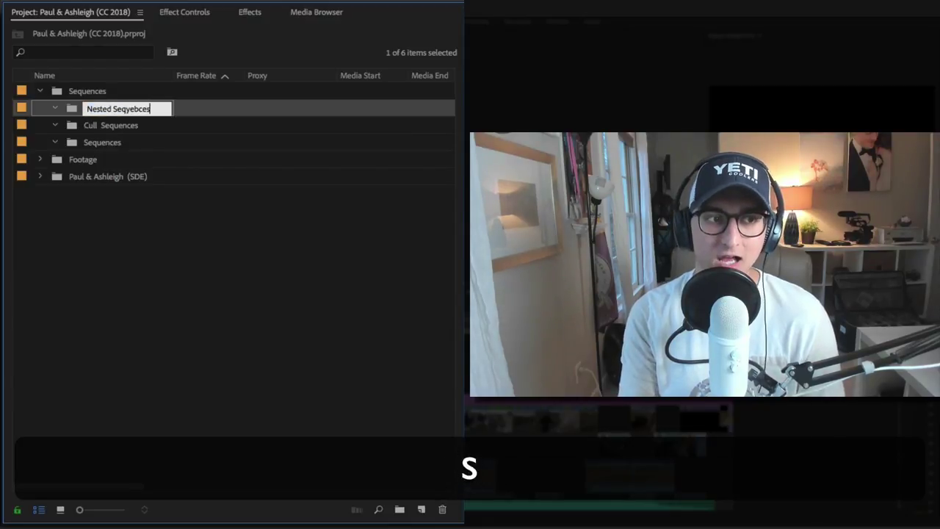
key(Return)
click(132, 108)
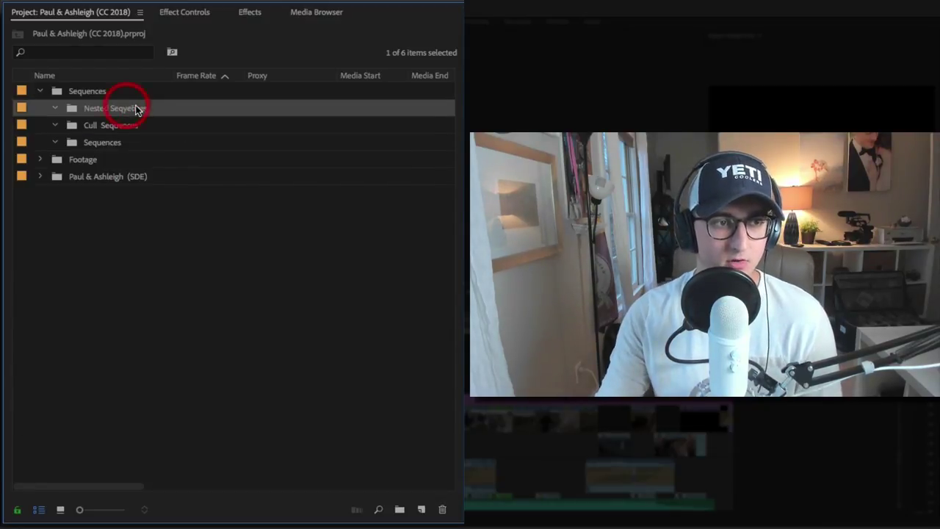
click(138, 108)
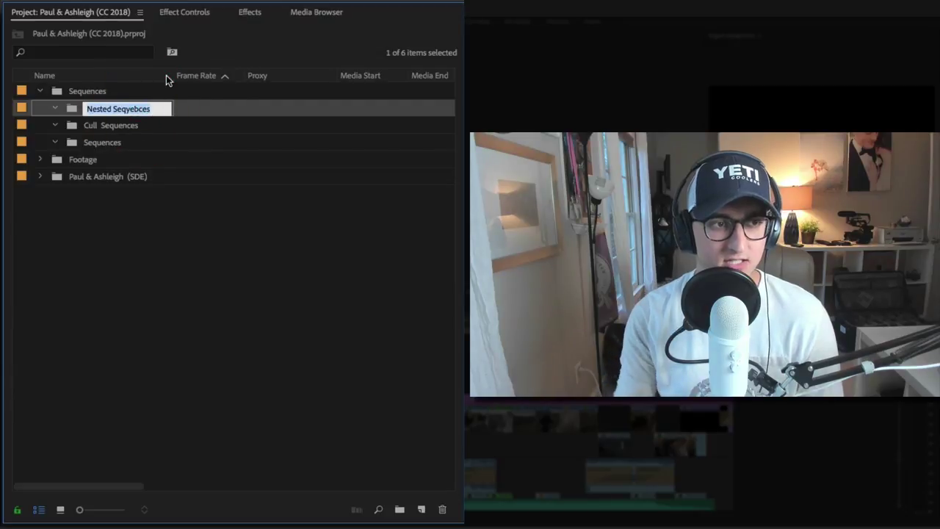
key(Right)
key(BackSpace)
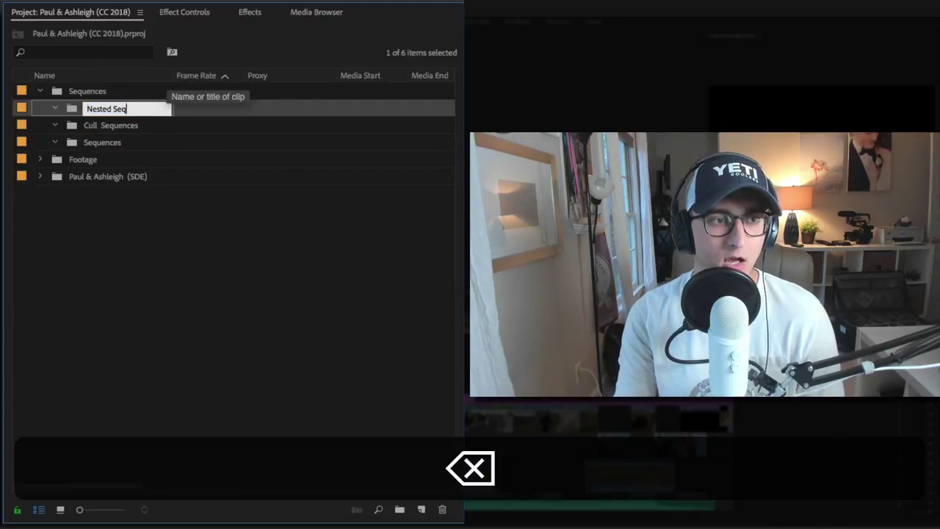
key(BackSpace)
text(uences)
key(Return)
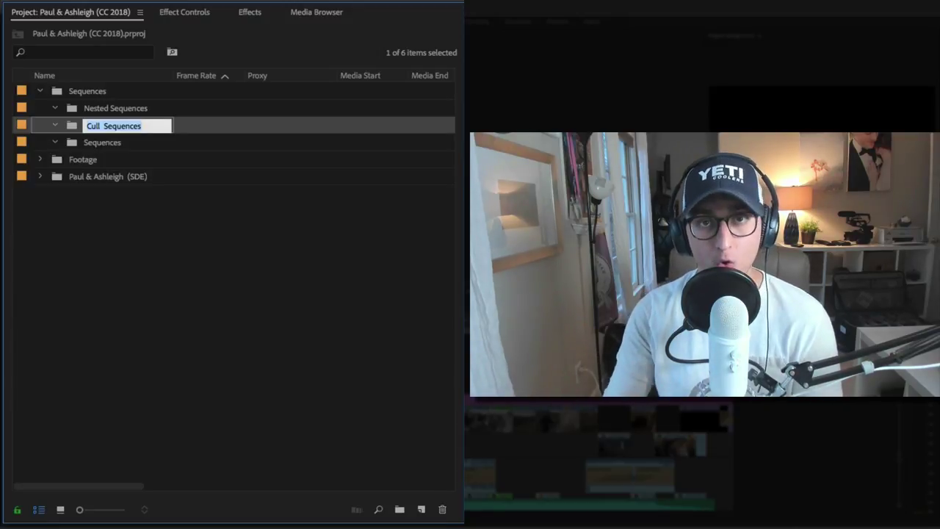
click(75, 193)
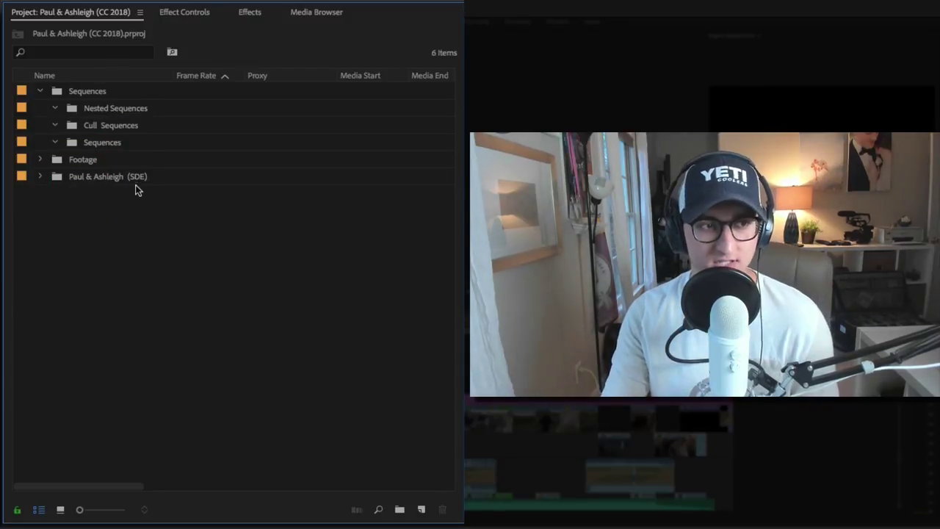
click(86, 125)
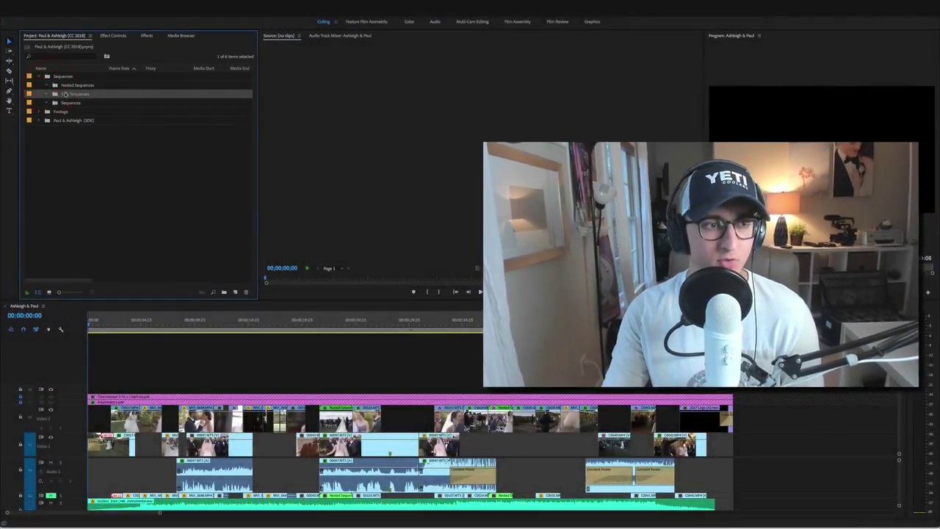
- Create new sequences named C100 (Ty) Cull and C100 (Ash) Cull
click(235, 292)
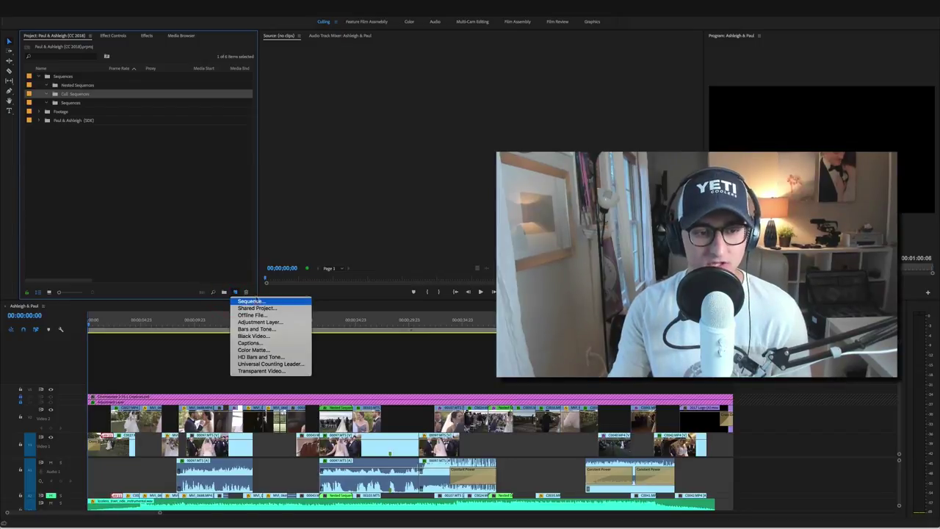
click(249, 301)
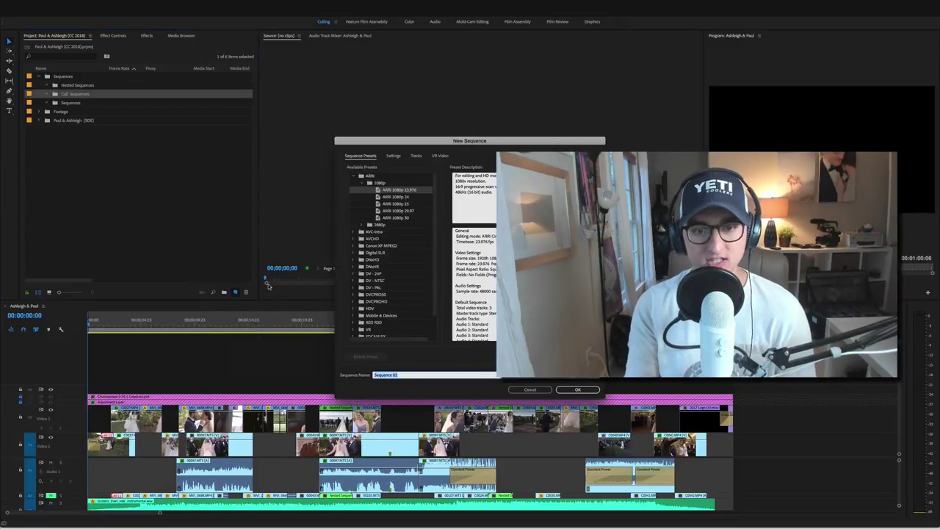
text(C100 ()
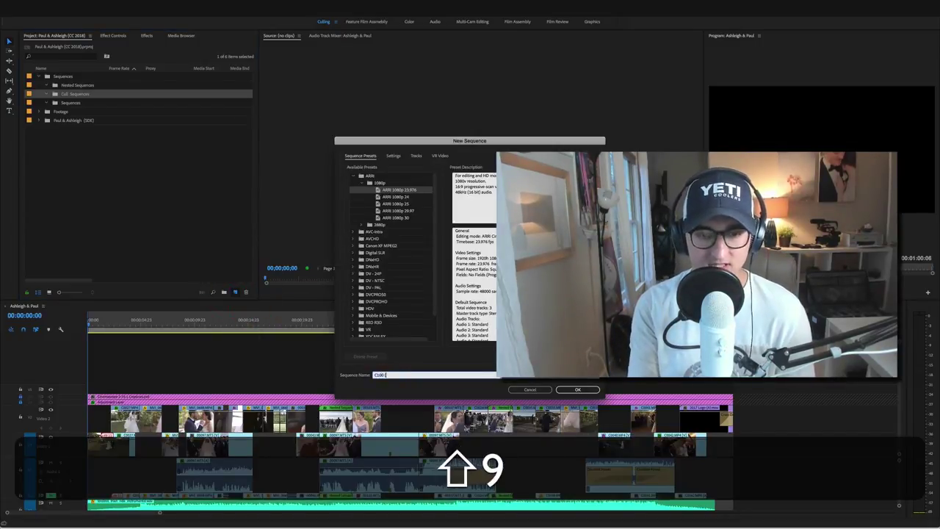
text(Ty) Cull)
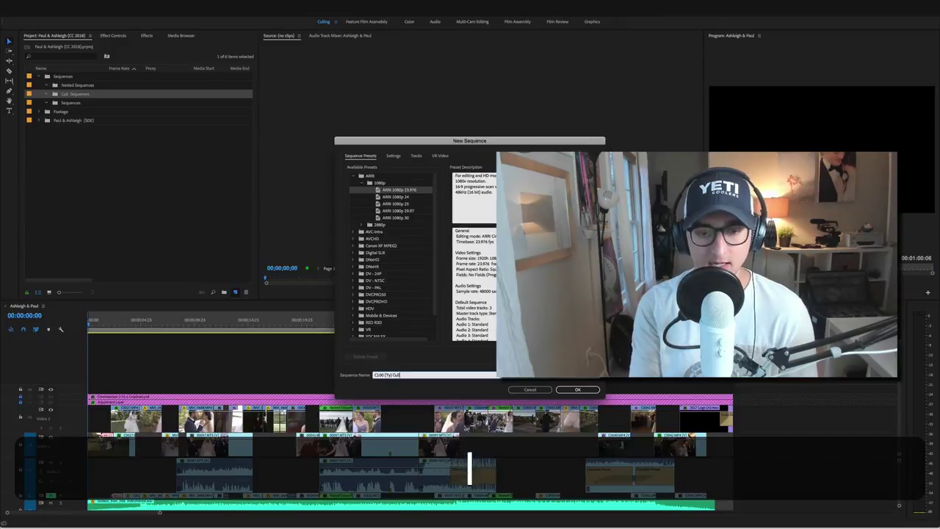
key(Return)
click(68, 91)
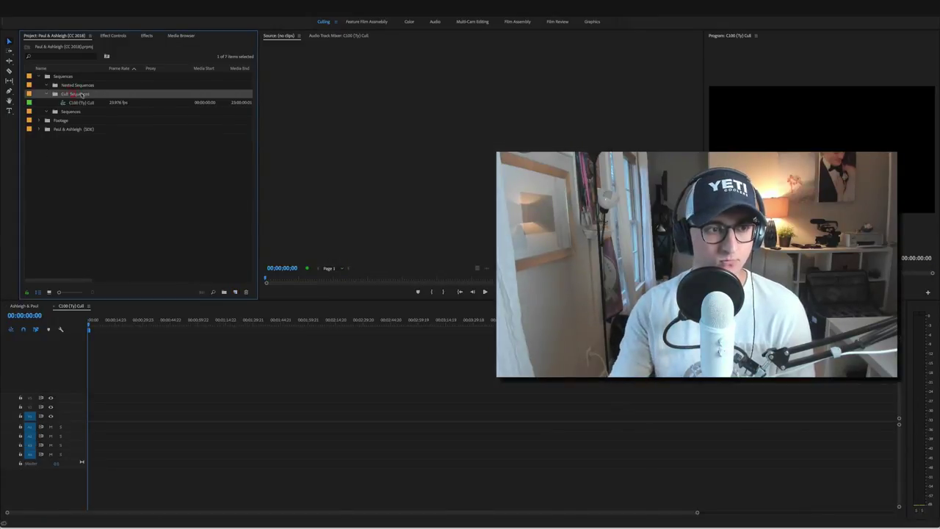
click(235, 292)
click(250, 301)
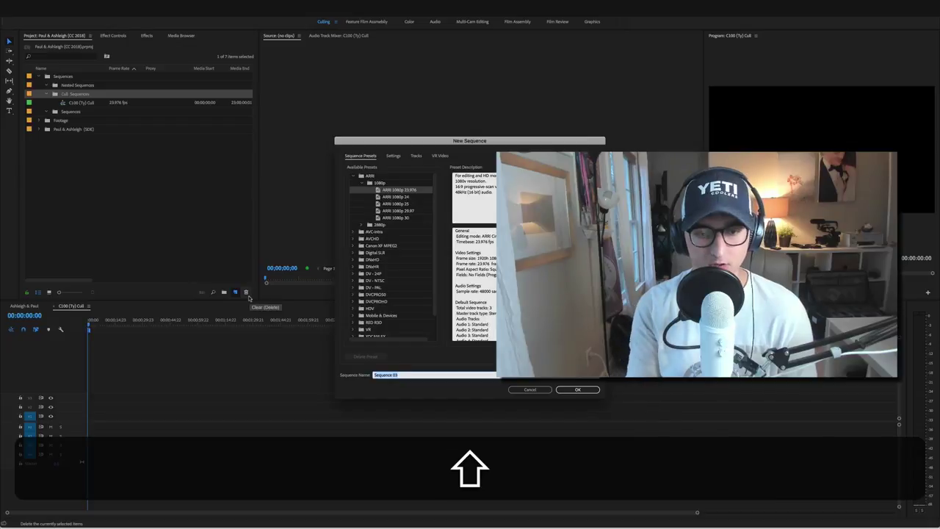
text(C100 (Ash)
key(BackSpace)
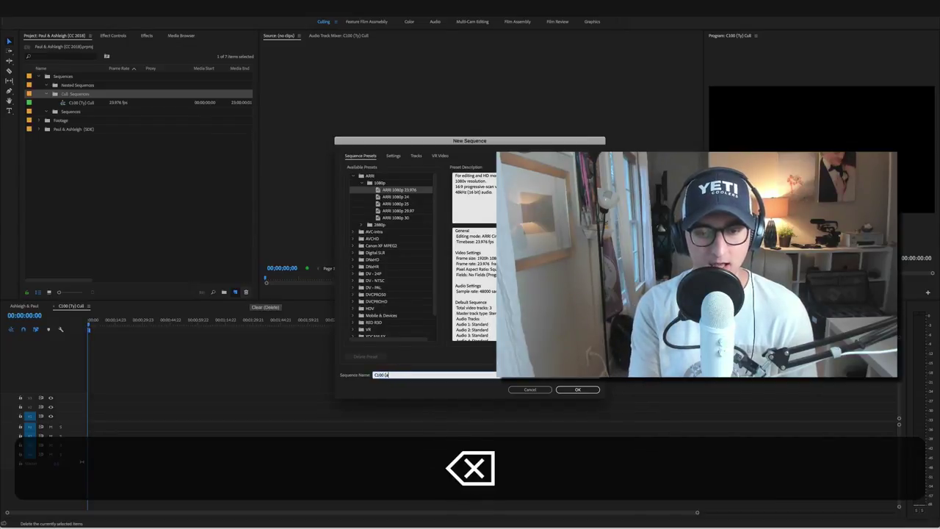
text(h) Cull)
key(Return)
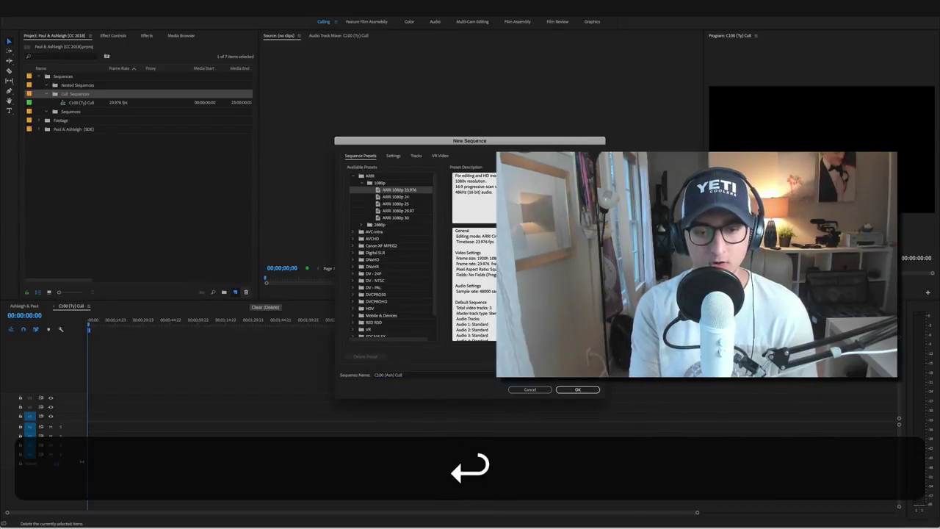
- Create a third sequence named A6300 Cull in Cull Sequences
click(234, 292)
click(239, 299)
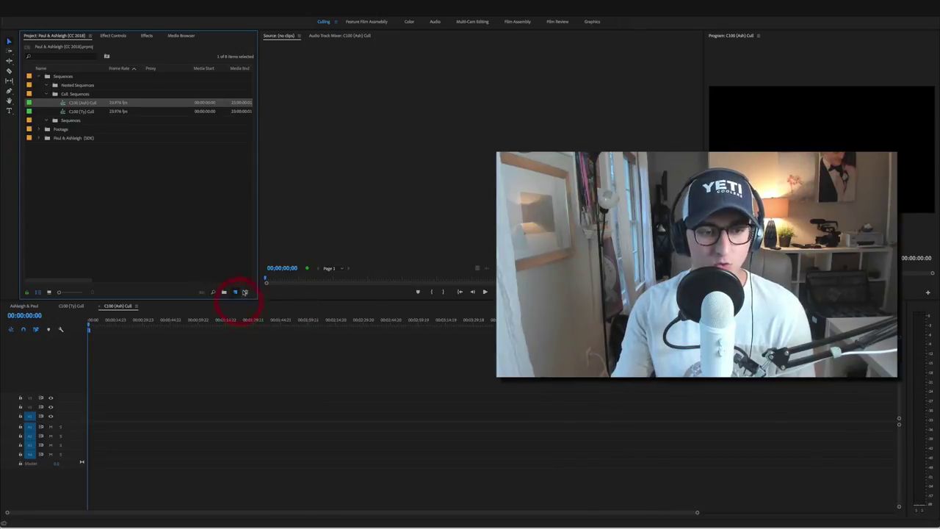
text(A)
text(63)
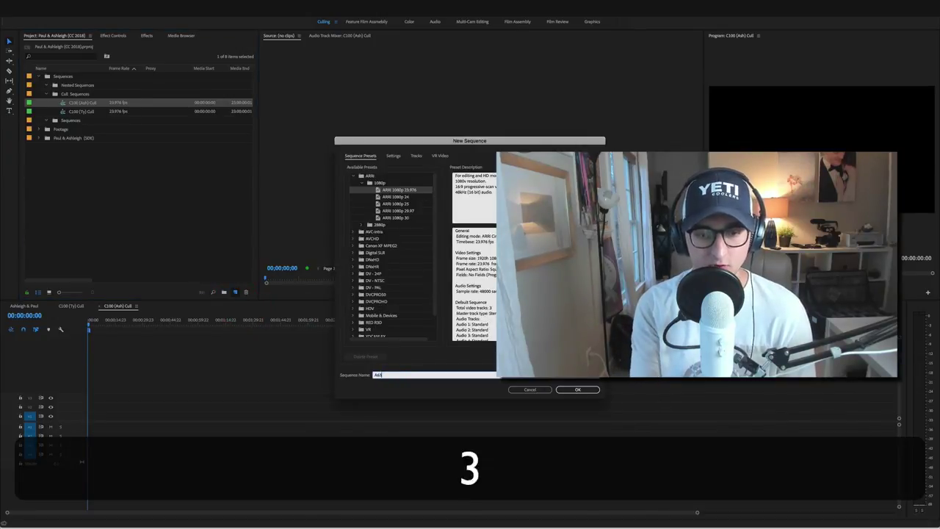
text(00 Cull)
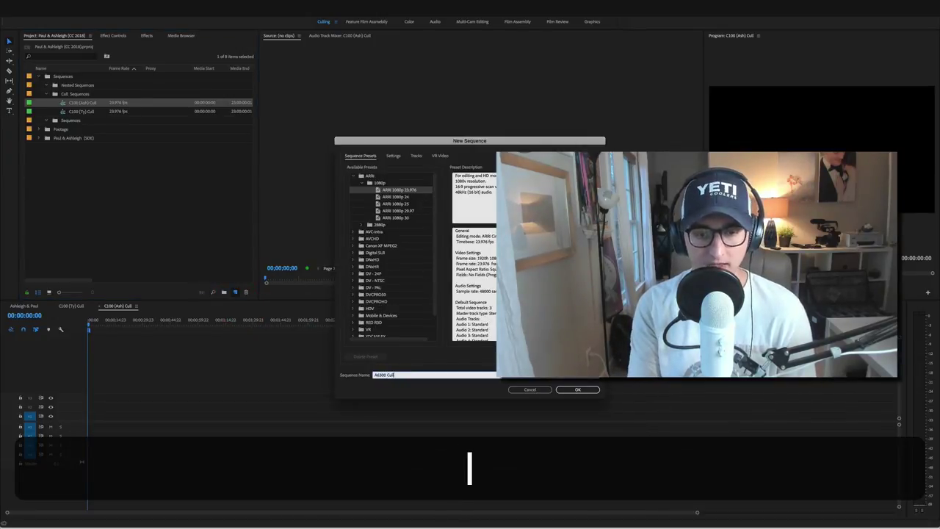
key(Return)
click(88, 173)
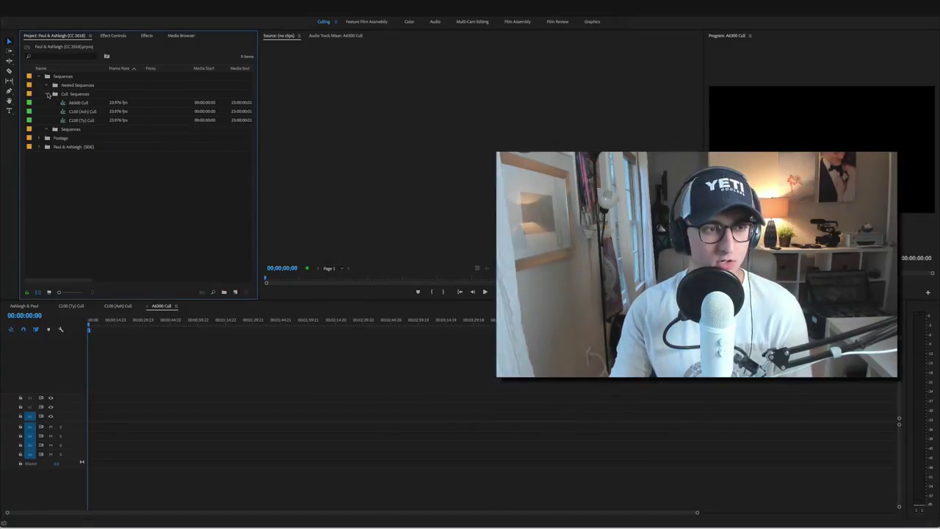
click(48, 95)
click(51, 77)
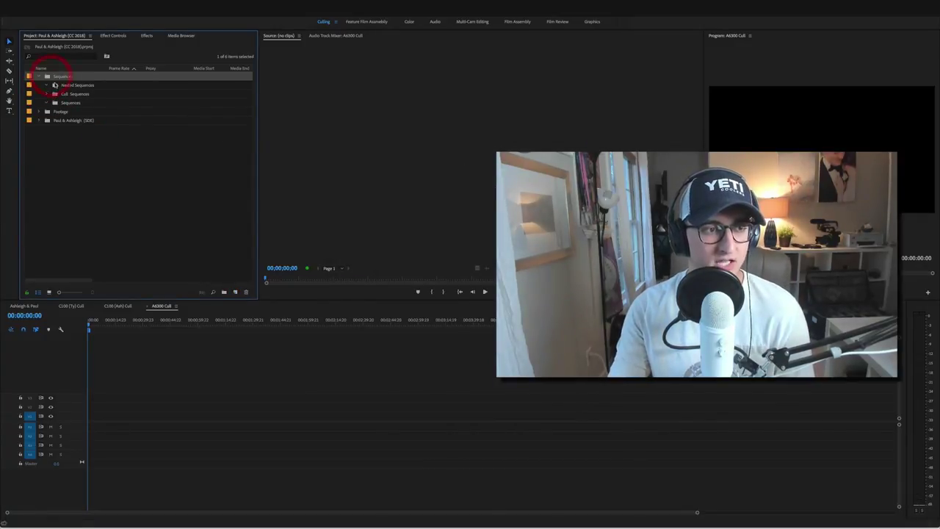
click(47, 94)
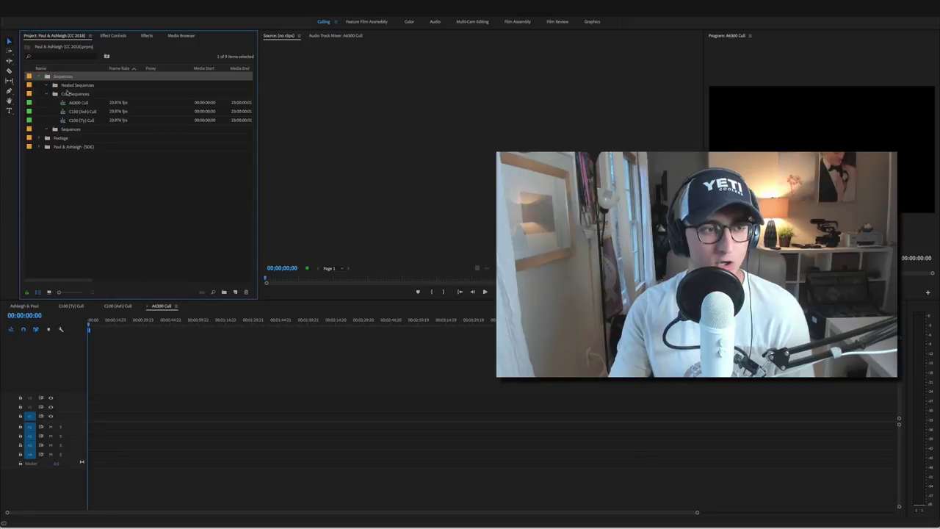
- Add a Synced Sequences bin inside the Sequences bin
click(62, 77)
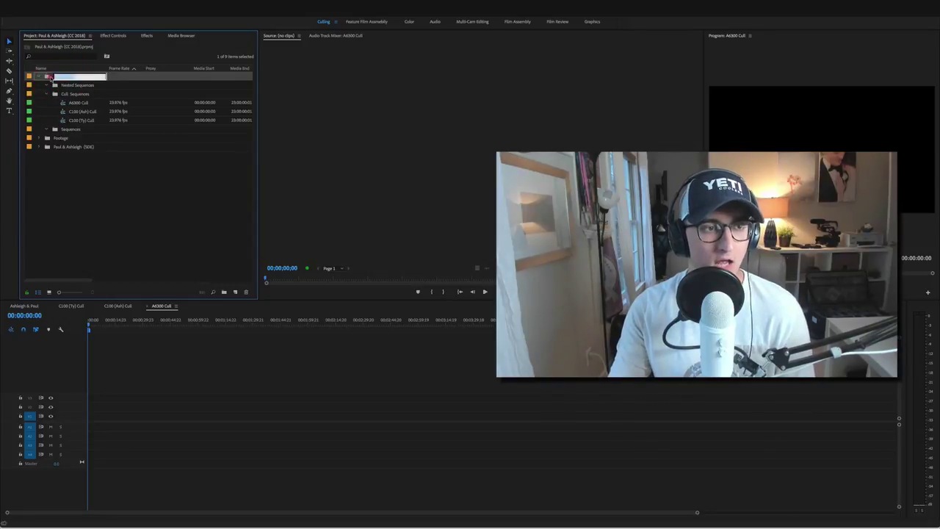
click(224, 291)
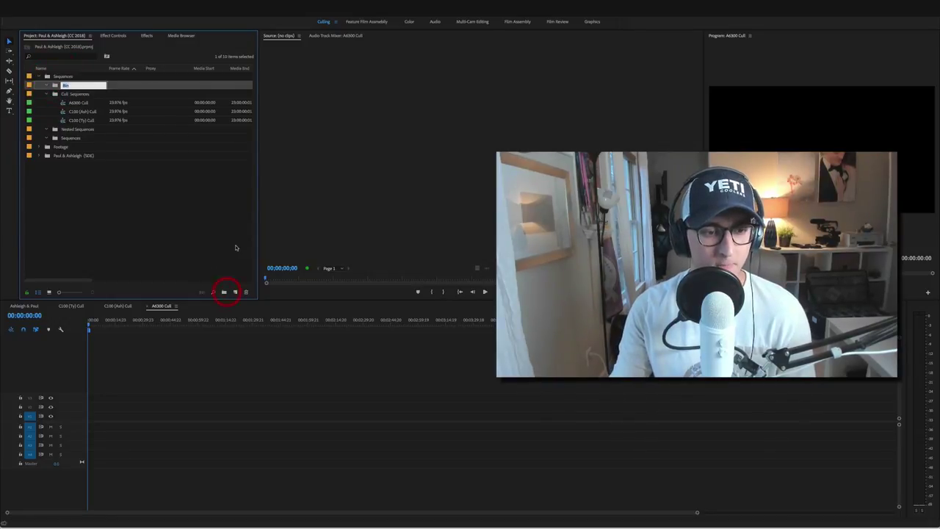
text(Sync)
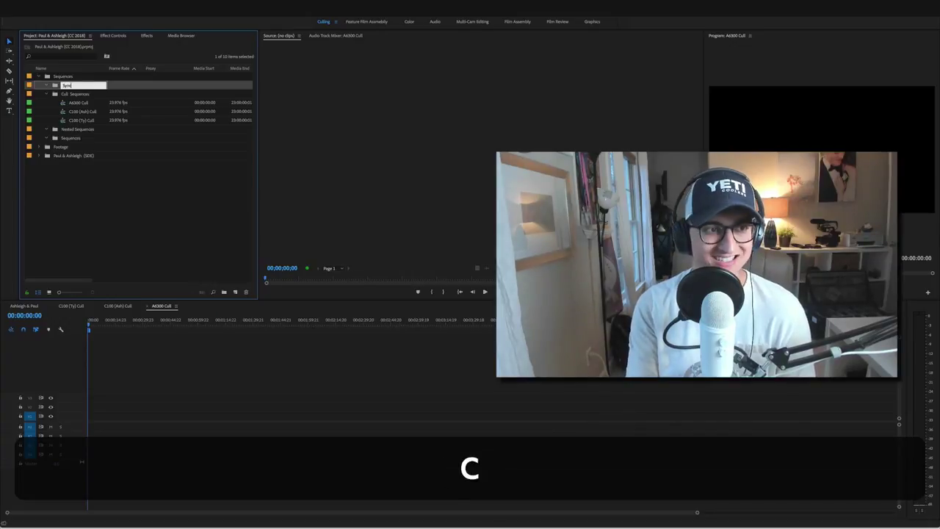
text(ed Sequences)
key(Return)
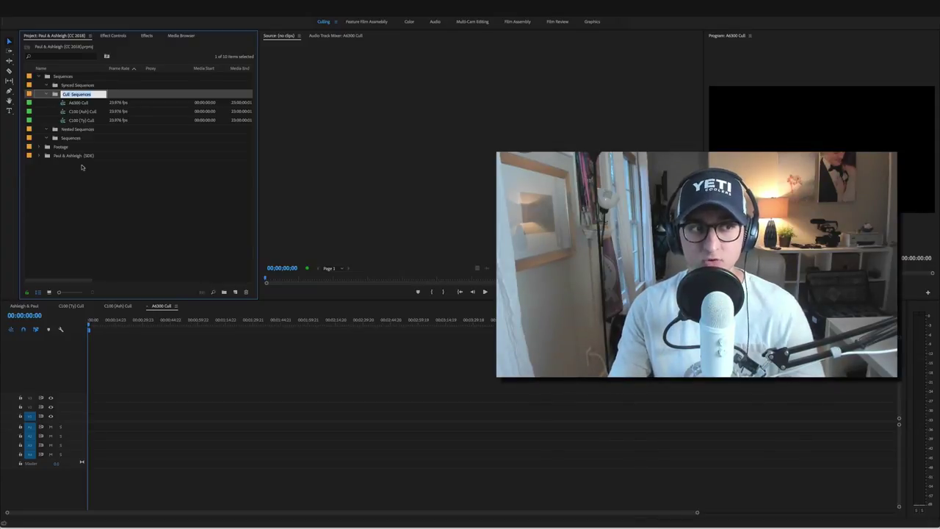
click(81, 168)
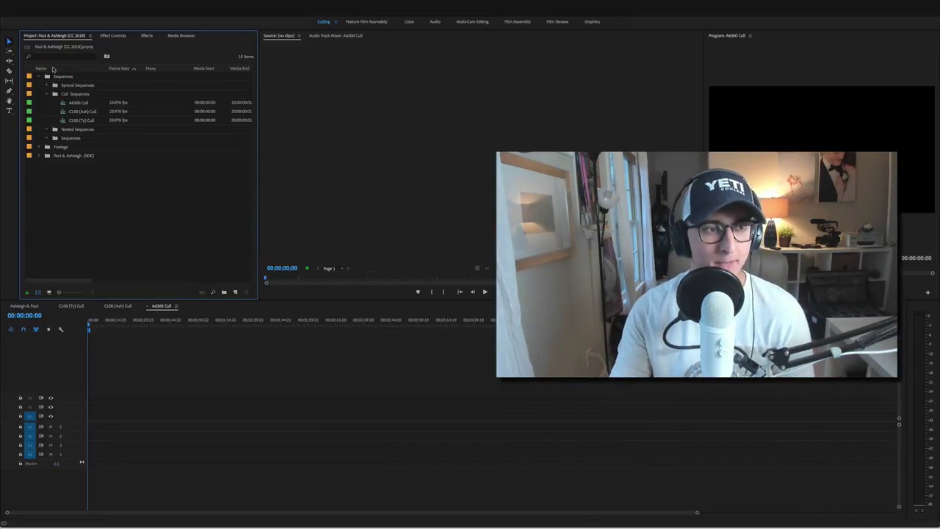
- Open the C100 (Ash) Cull and then the C100 (Ty) Cull sequence for editing
click(68, 104)
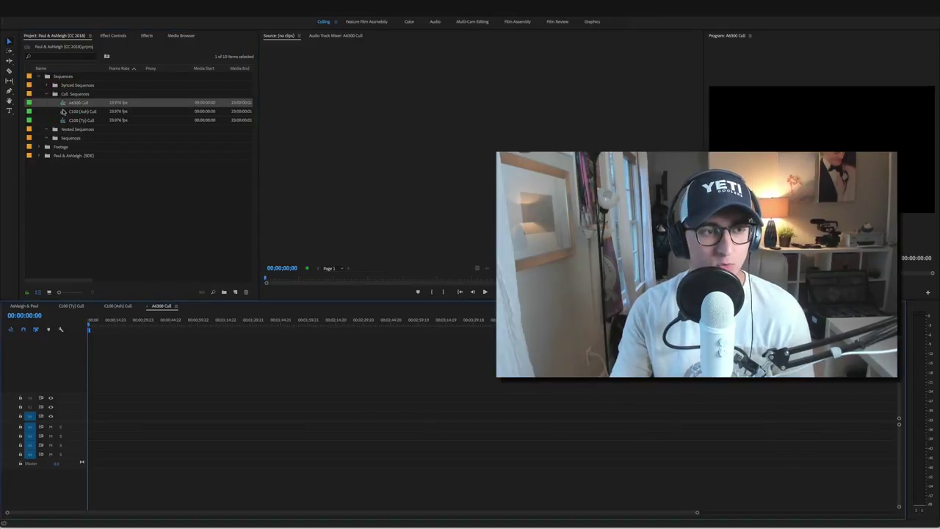
double_click(66, 111)
click(63, 120)
double_click(63, 119)
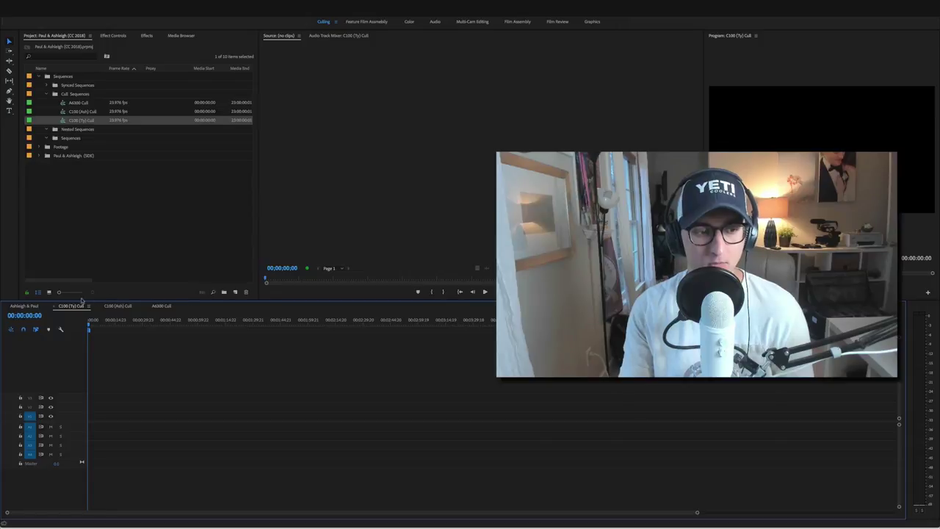
- Collapse the Cull Sequences and Sequences folders and start a new top-level bin
click(77, 184)
click(46, 94)
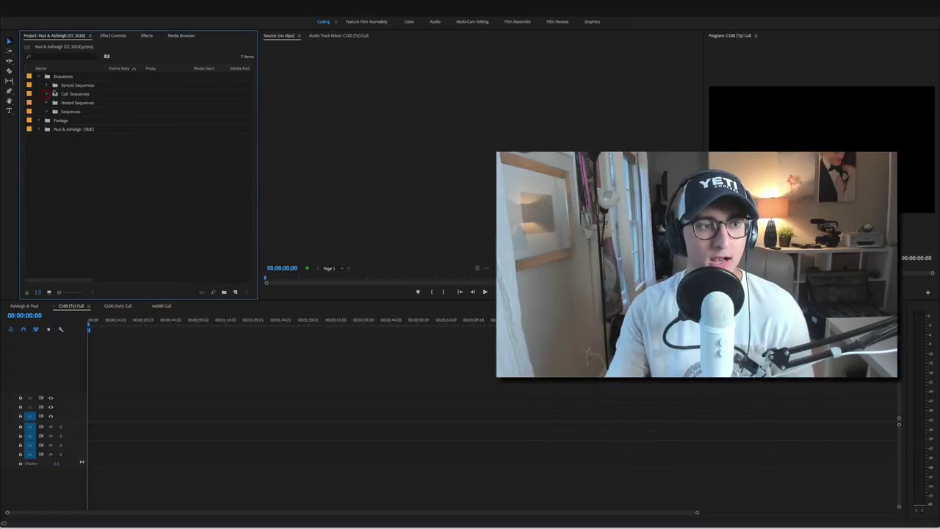
click(39, 77)
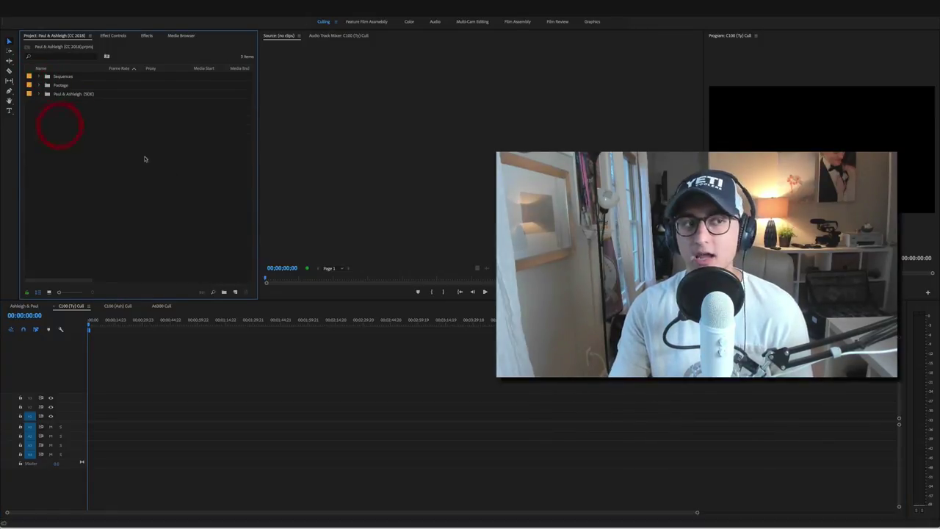
click(224, 291)
- Name the new top-level bin FX/Stills
text(FX)
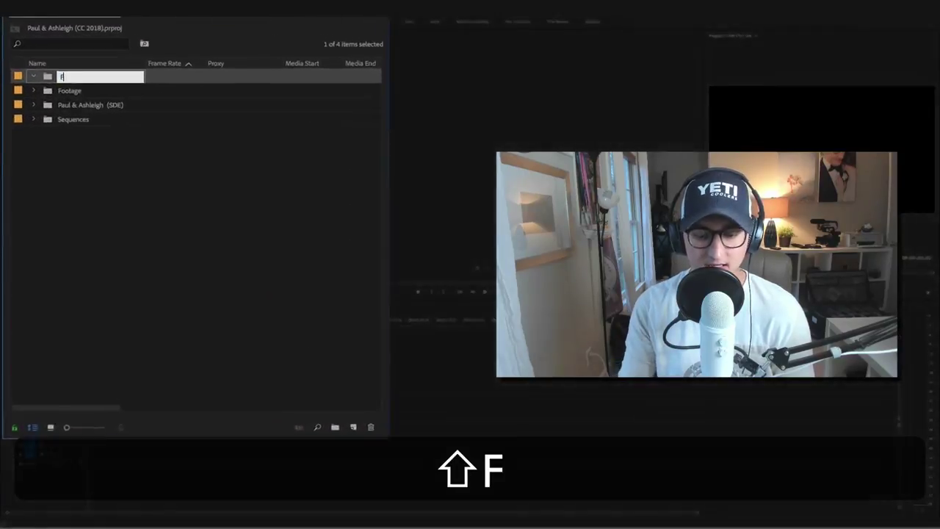
text(/Stills)
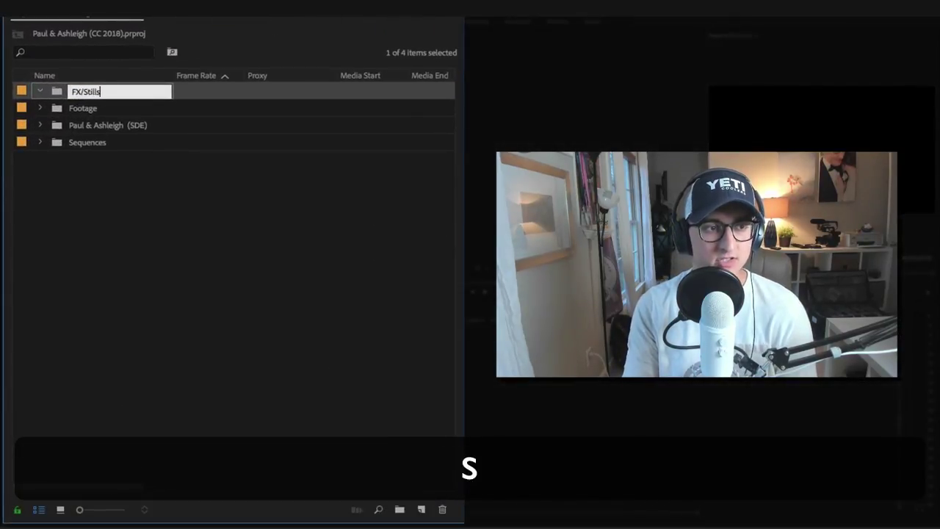
key(Return)
click(210, 246)
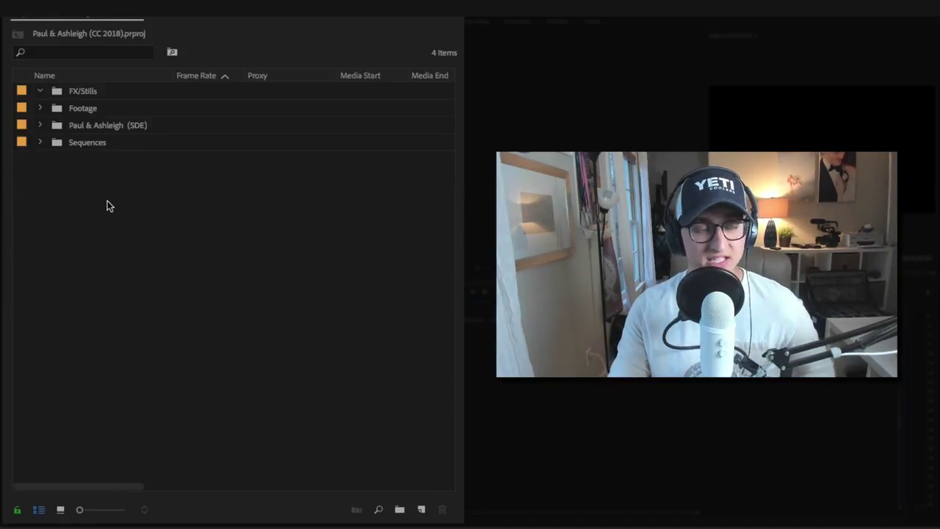
- Expand Footage and C100 (Ty), then open the Regular bin to show its 207 clips
click(40, 109)
click(55, 193)
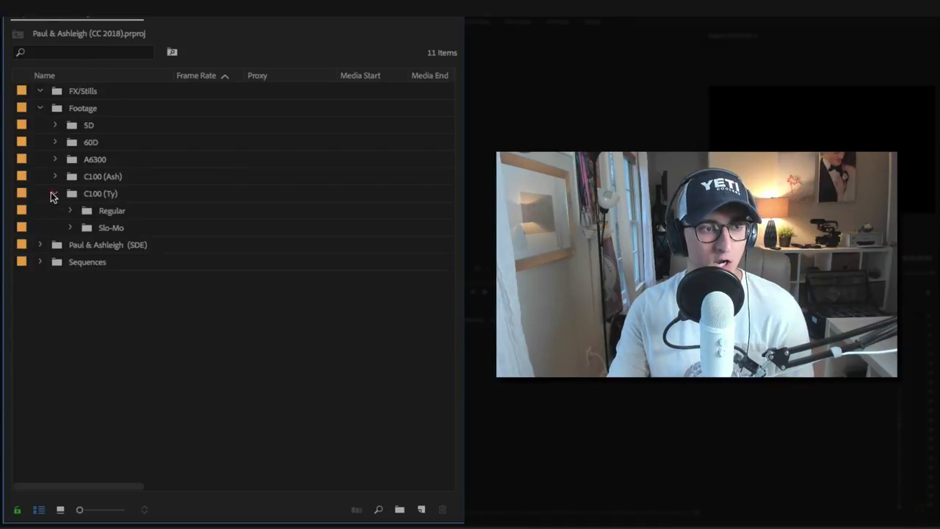
click(109, 227)
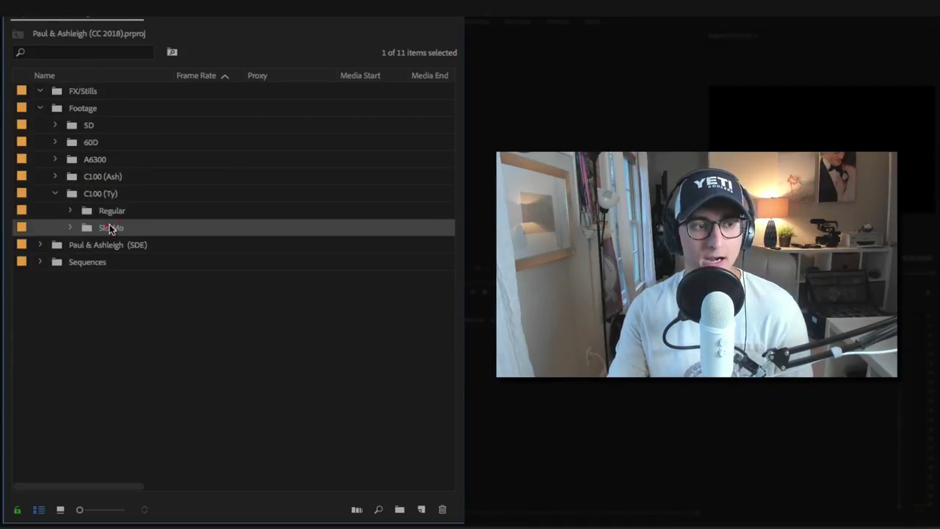
click(111, 211)
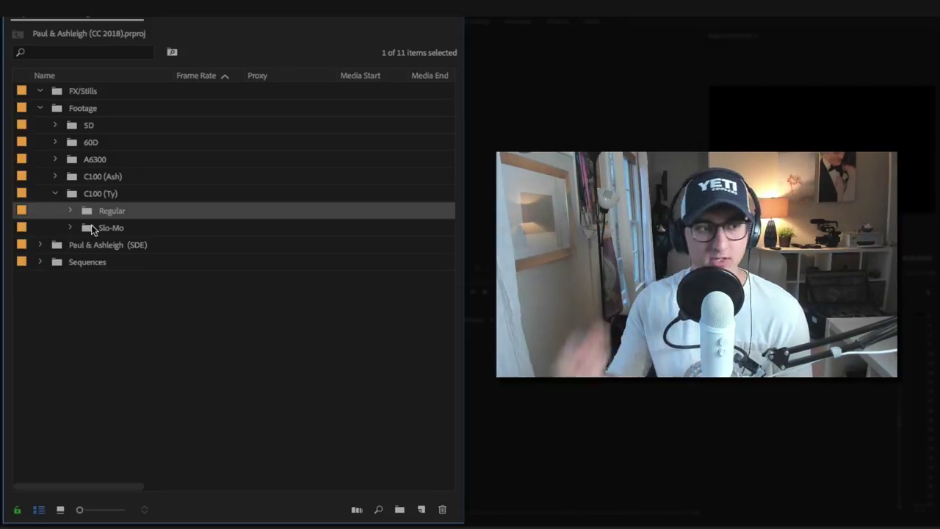
double_click(86, 210)
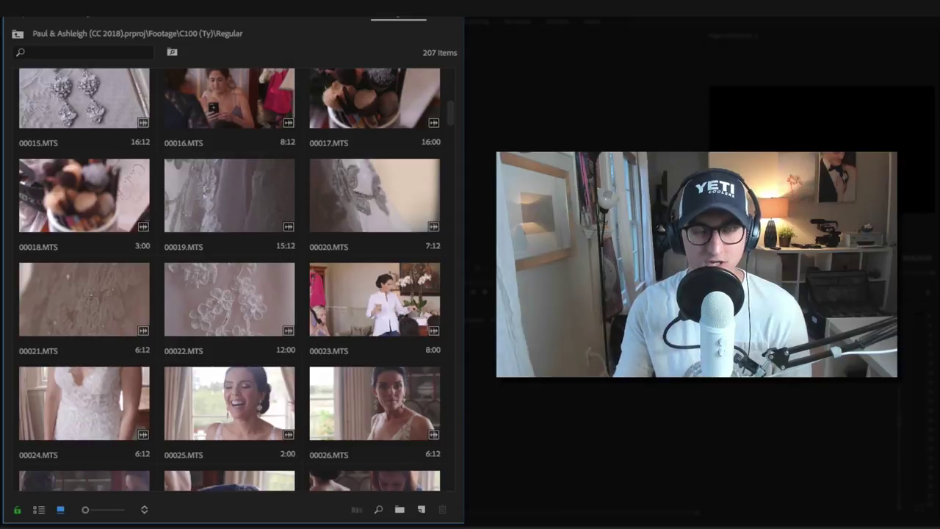
- Show the Regular bin as a list with thumbnails and load 00000.MTS into Source
click(39, 509)
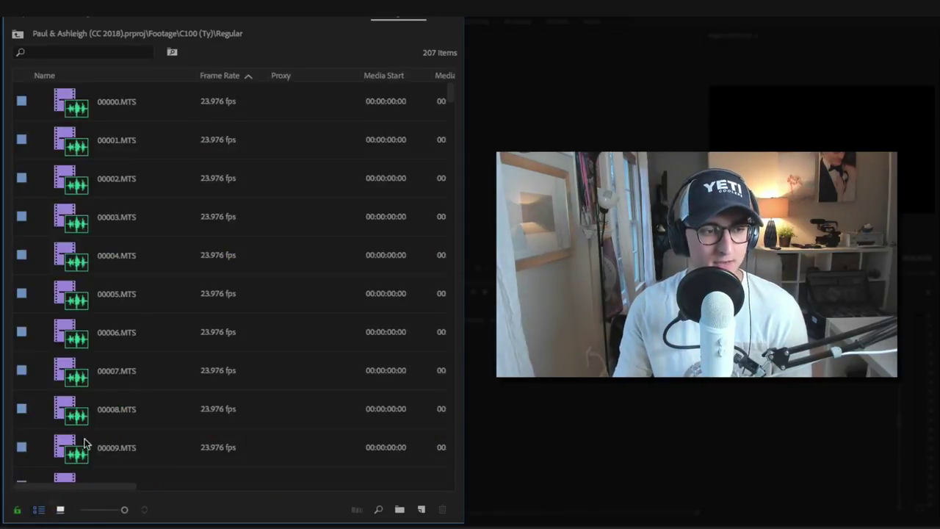
click(93, 511)
drag(93, 514, 133, 512)
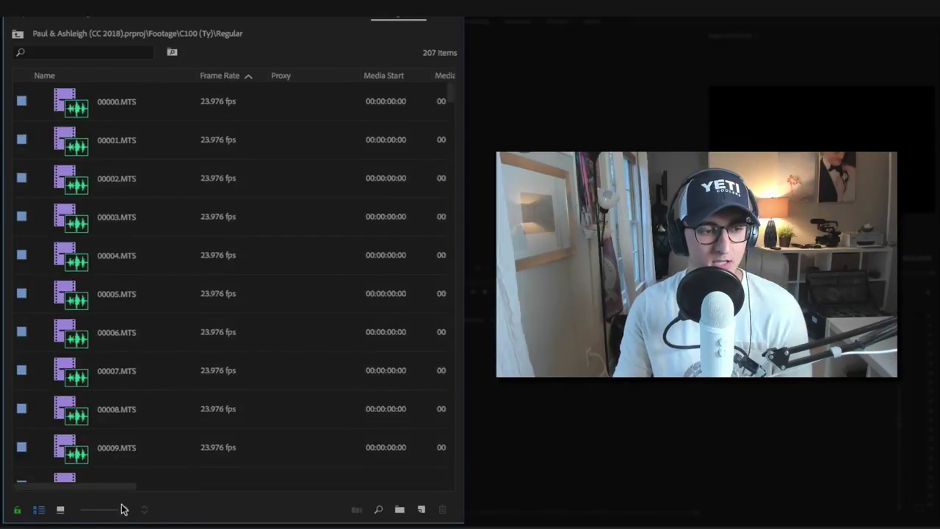
click(423, 20)
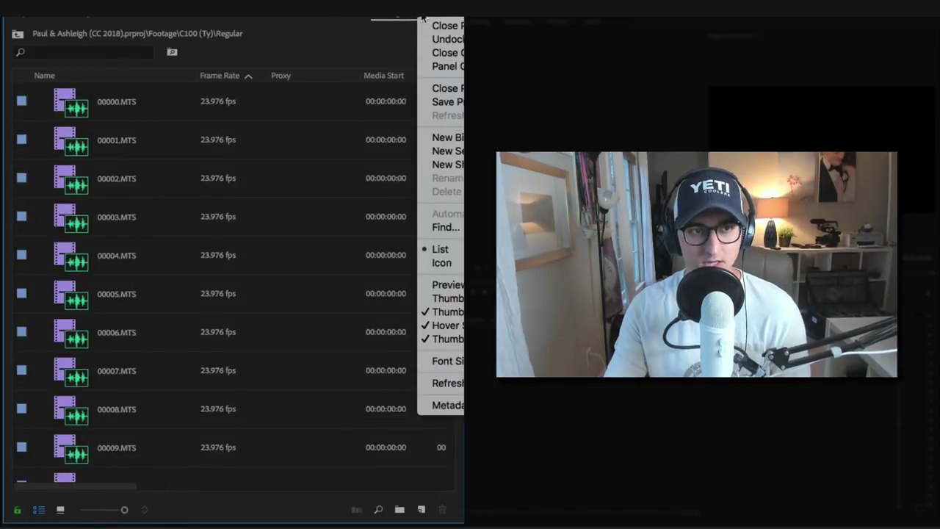
click(450, 297)
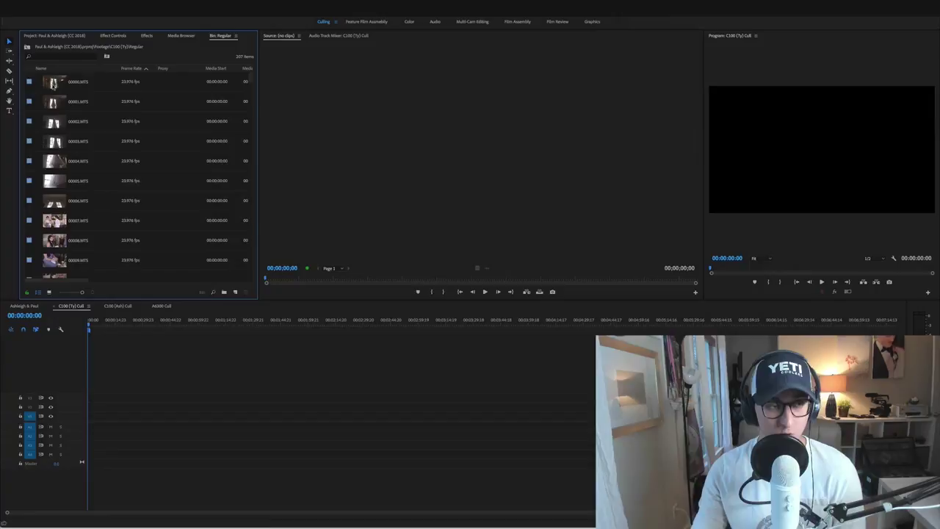
double_click(53, 83)
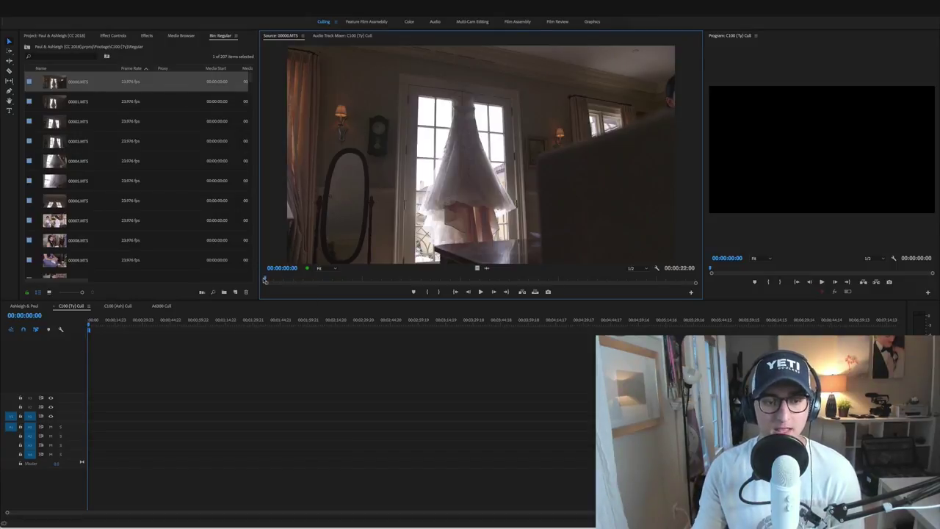
- Mark 00000.MTS from about four seconds in to 00:00:08:05 and insert it into the sequence
drag(266, 280, 371, 284)
drag(442, 284, 280, 281)
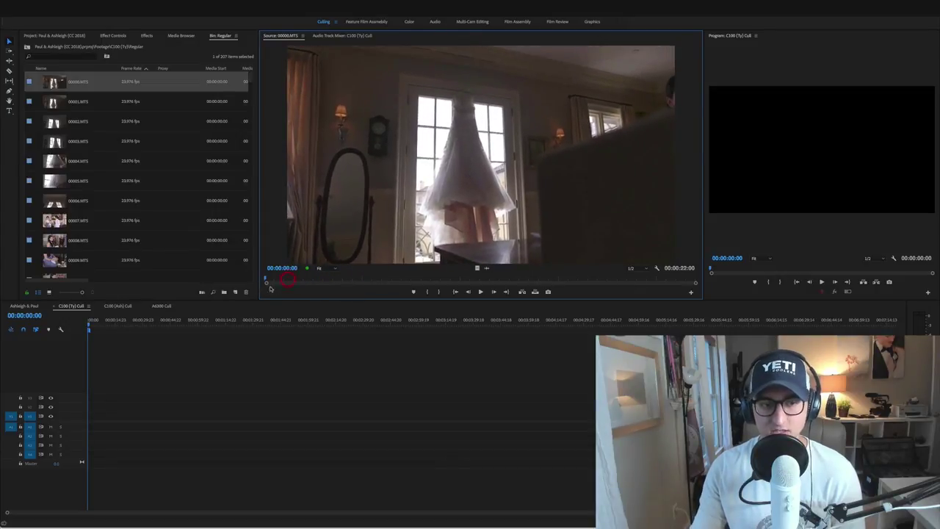
key(space)
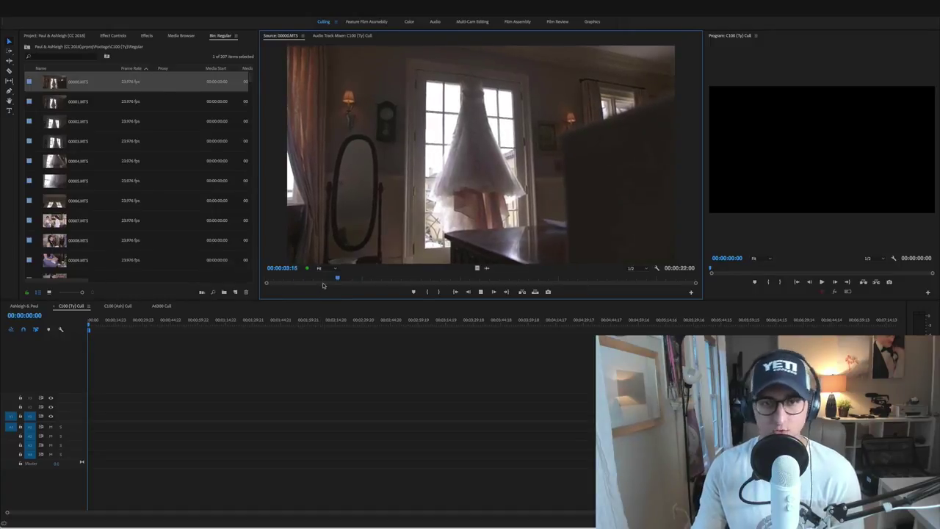
key(space)
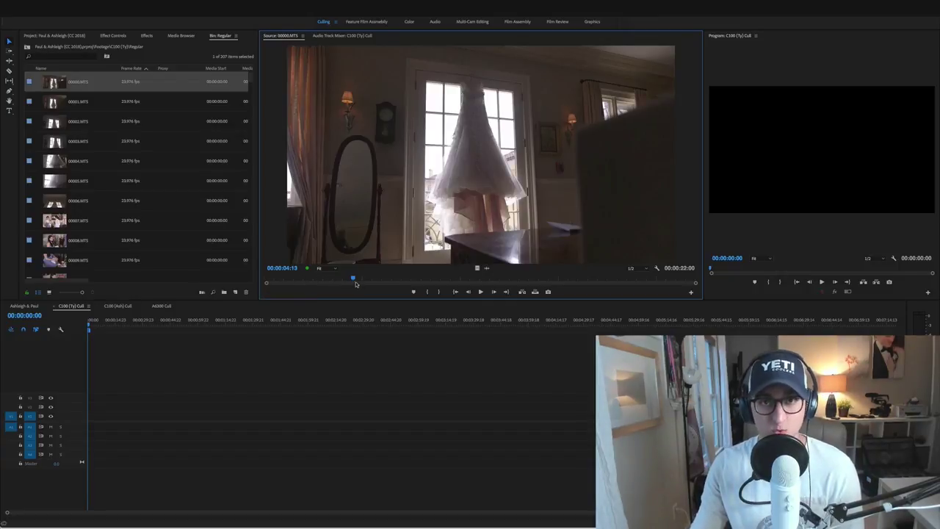
drag(353, 279, 357, 277)
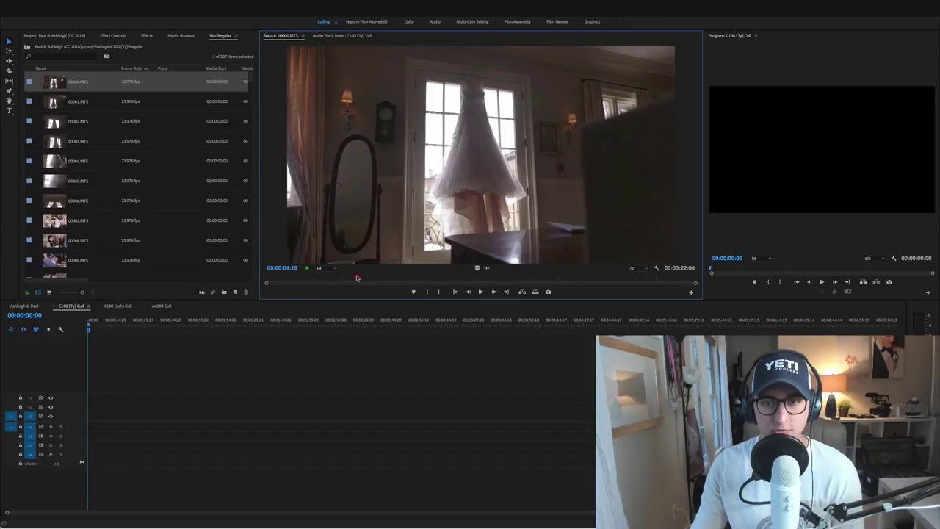
key(i)
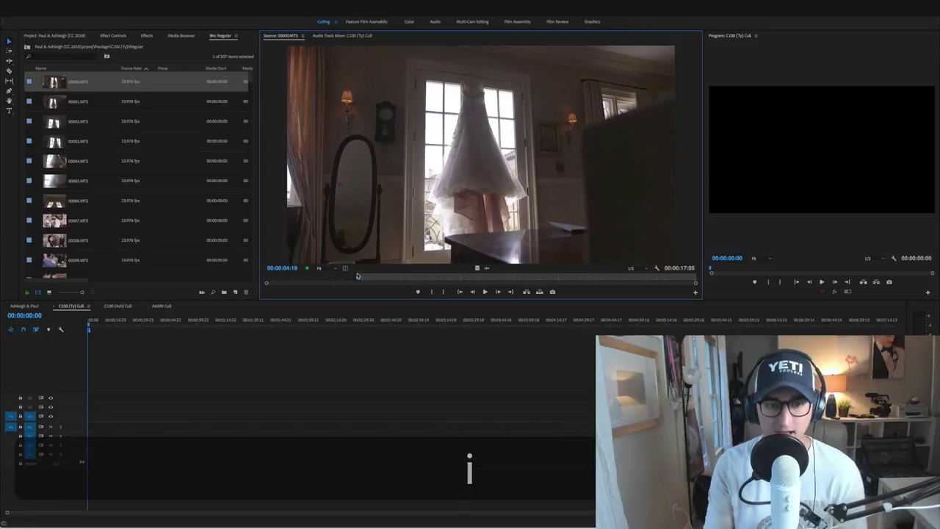
key(space)
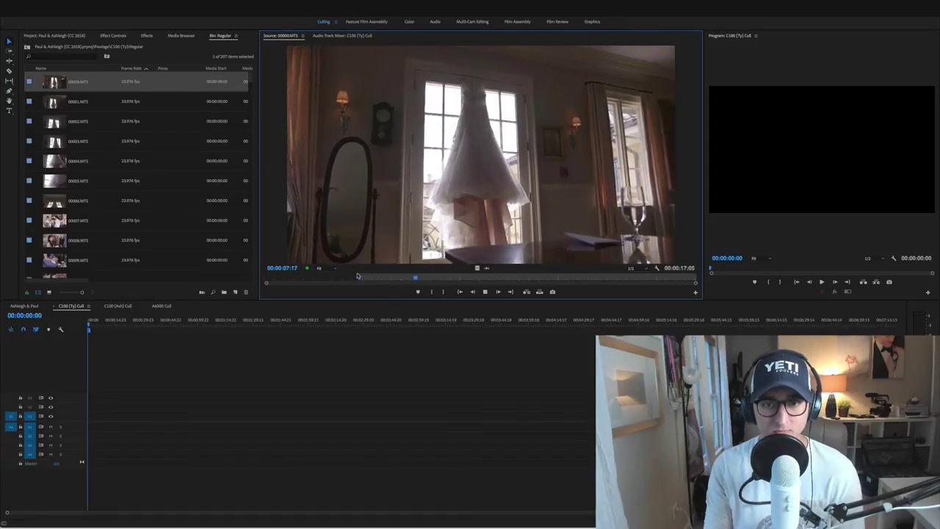
key(space)
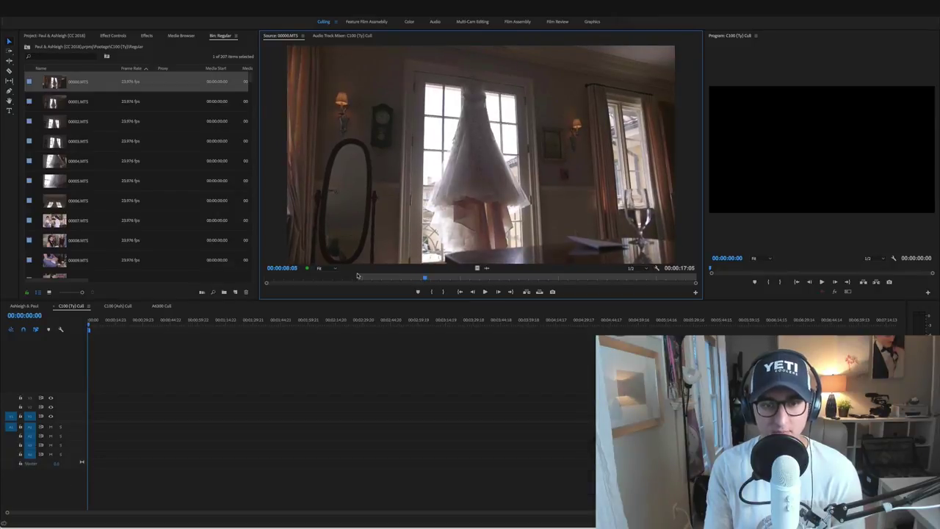
key(o)
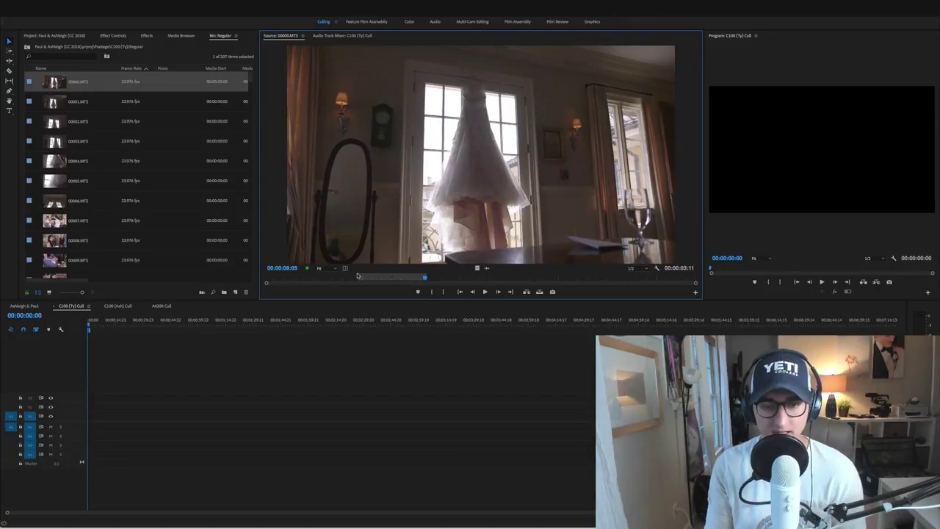
key(comma)
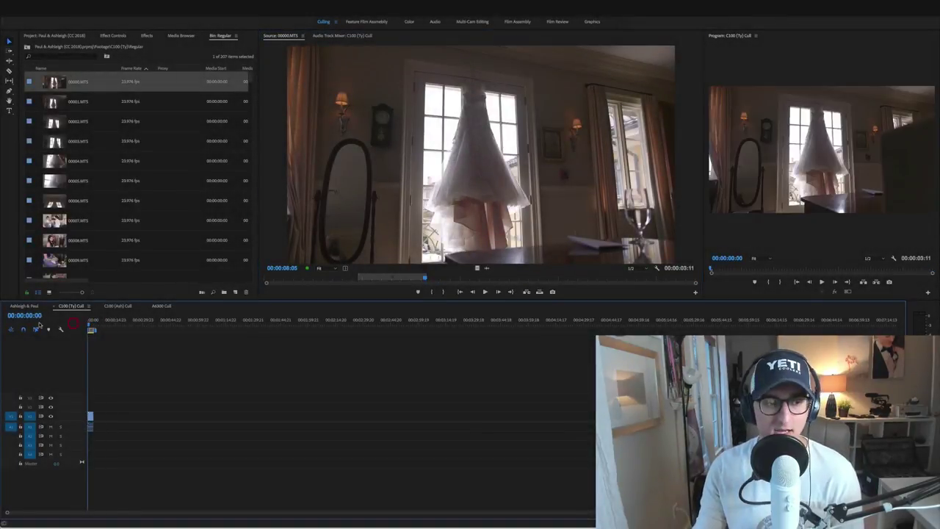
key(=)
key(comma)
key(comma)
key(comma)
key(comma)
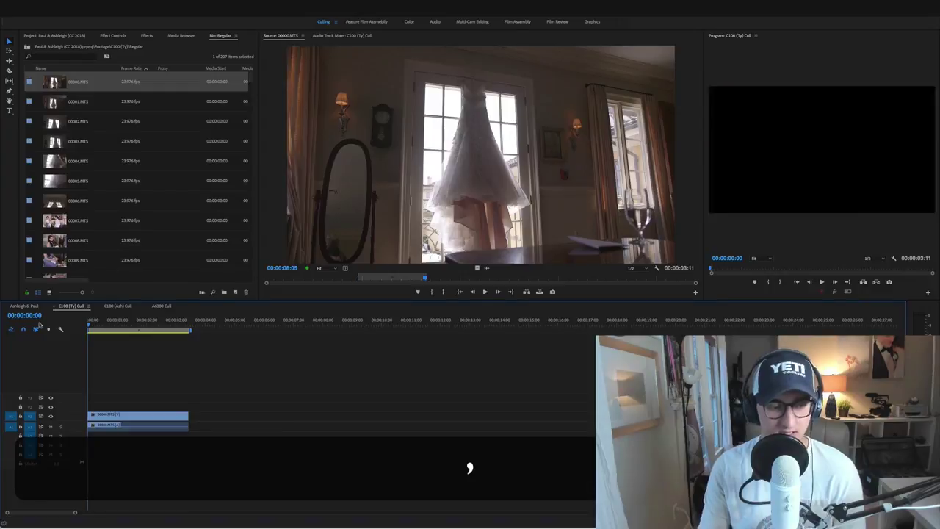
key(comma)
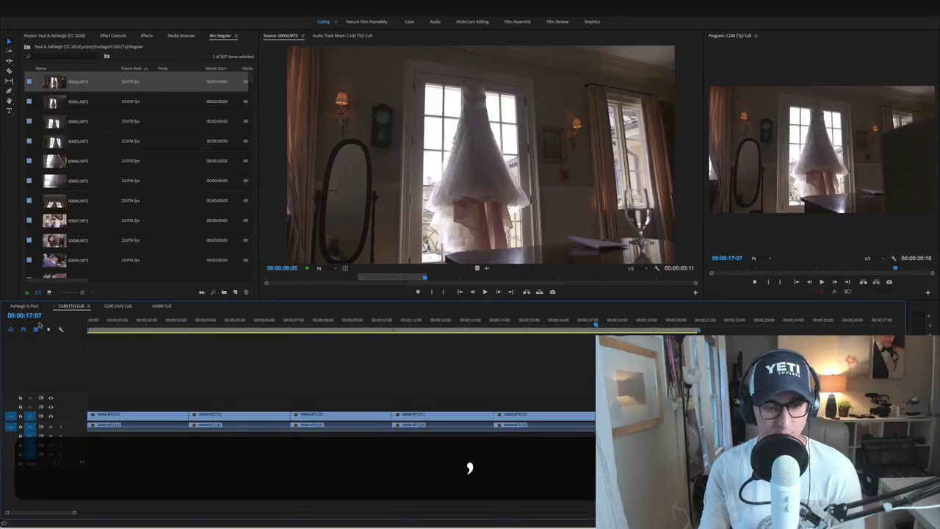
drag(529, 387, 130, 461)
key(BackSpace)
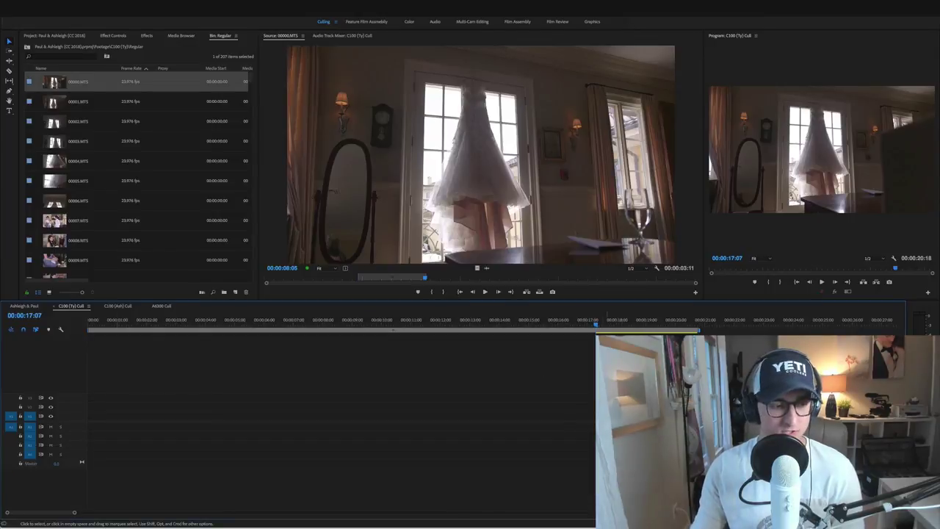
drag(478, 184, 485, 411)
drag(471, 323, 451, 328)
key(.)
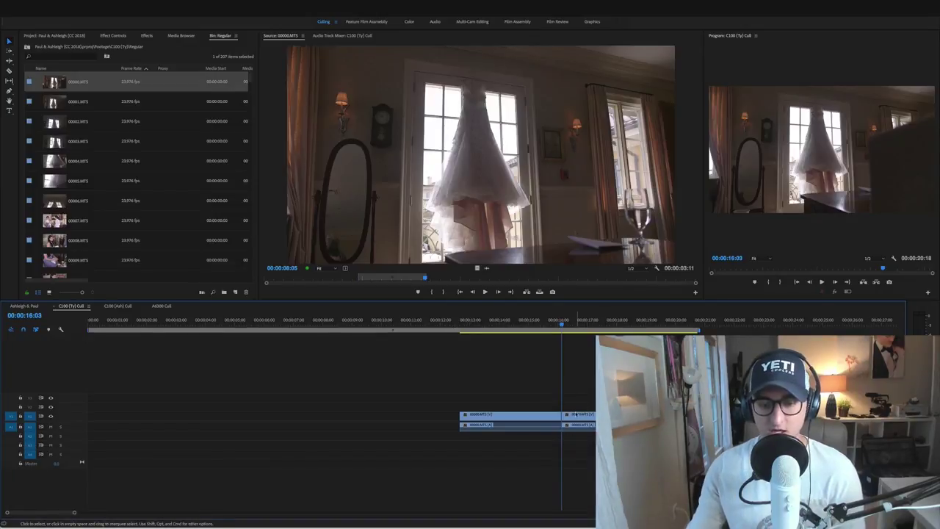
key(super+z)
key(super+z)
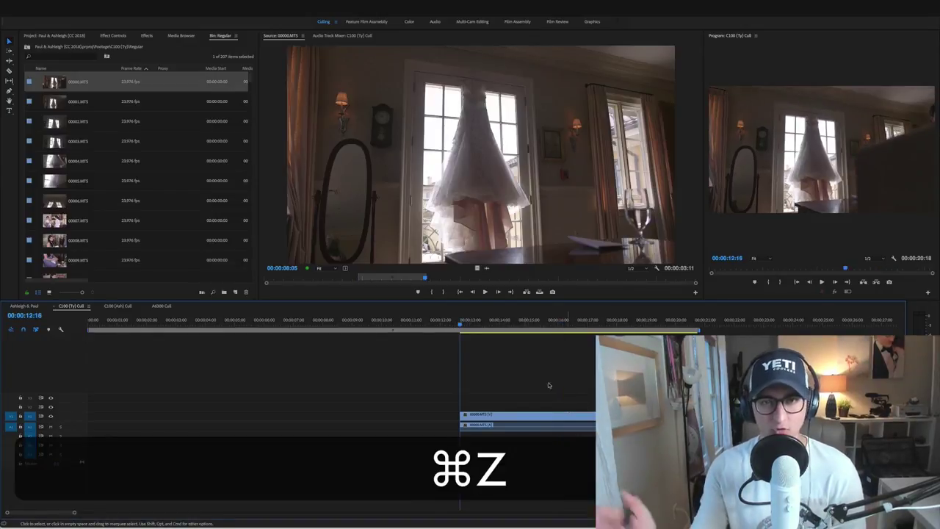
key(BackSpace)
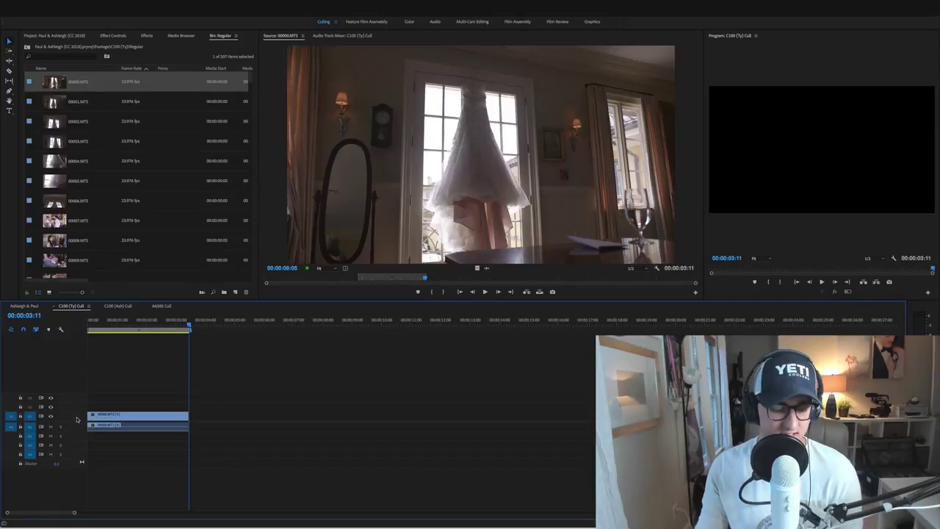
- Enlarge the V1 and A1 track heights with Option-scroll
key(alt)
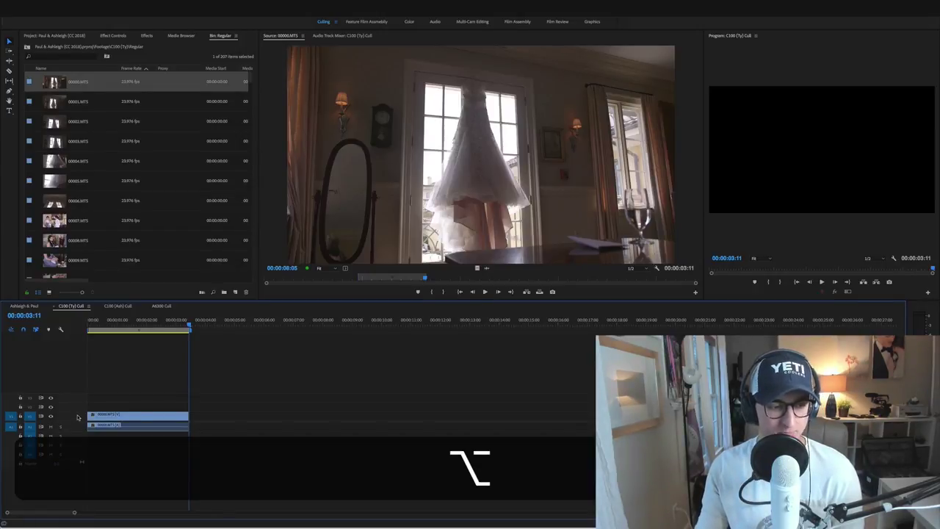
scroll(77, 417, up, 2)
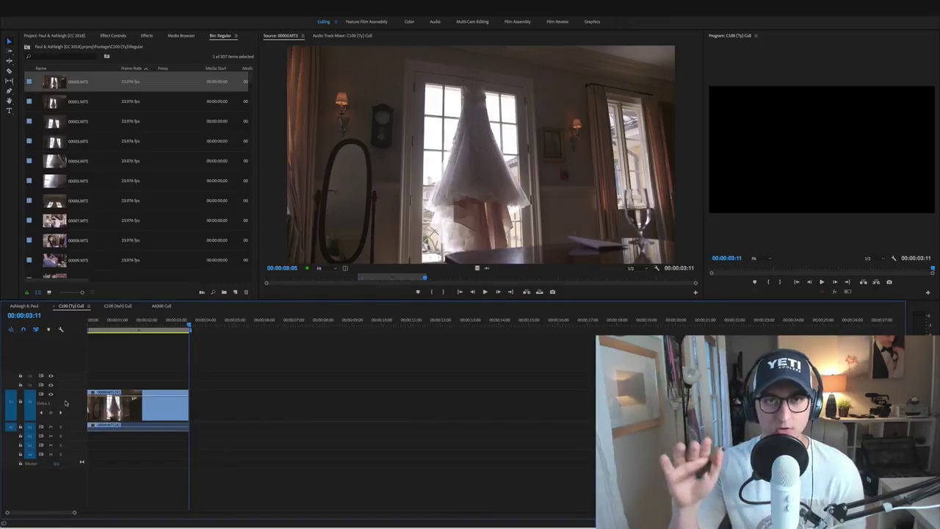
key(alt)
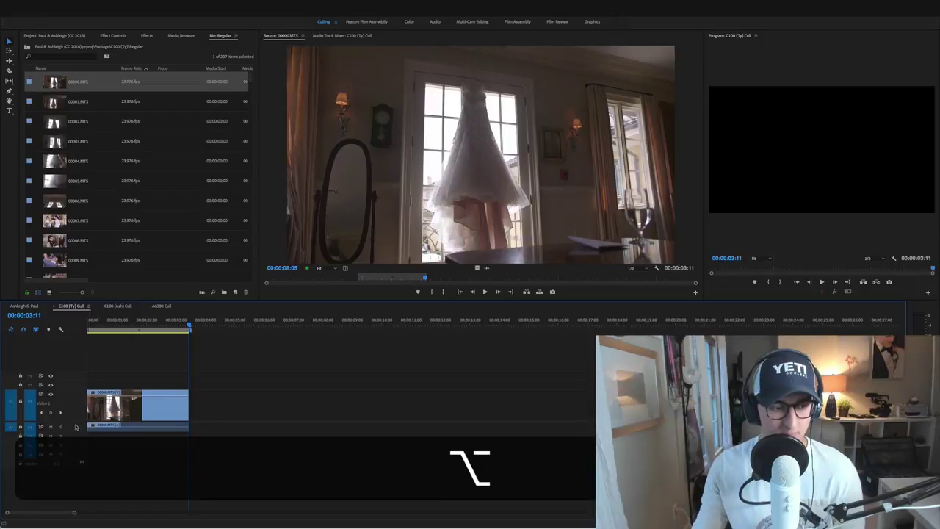
scroll(78, 428, up, 3)
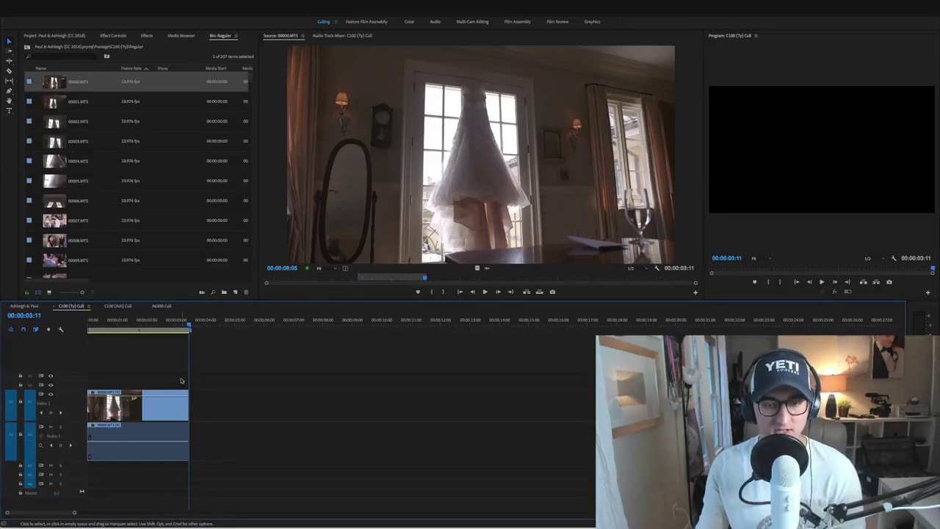
- Replay the source clip and skip ahead through it
click(448, 287)
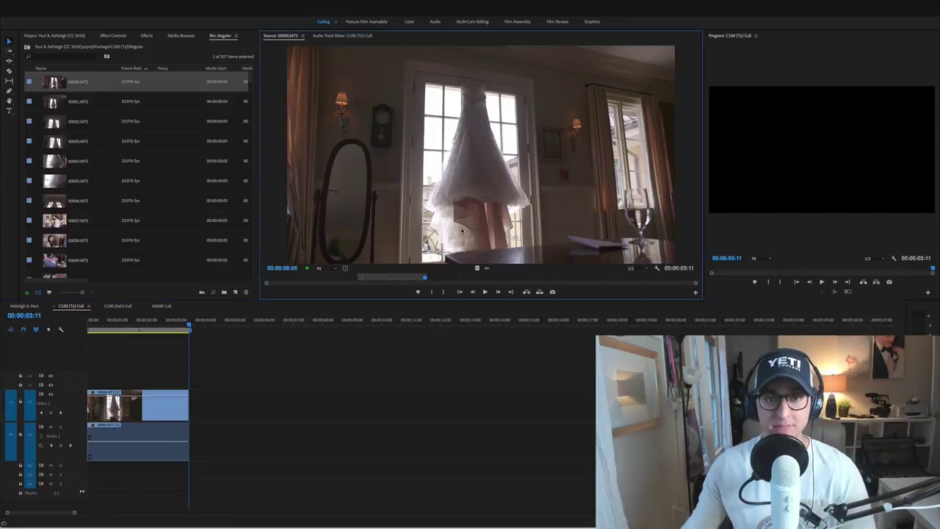
key(space)
drag(470, 278, 710, 269)
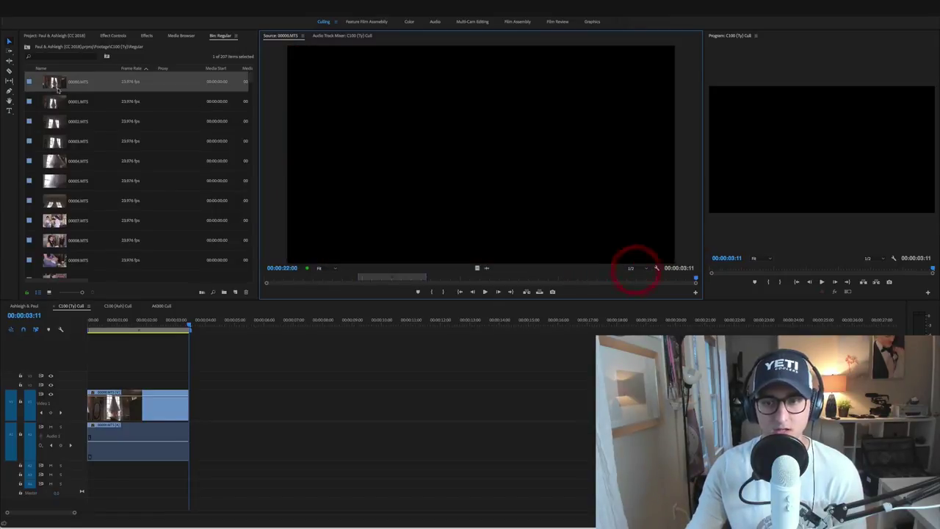
- Insert a marked section of 00001.MTS into the sequence after the first clip
key(shift+1)
key(Down)
double_click(53, 101)
key(space)
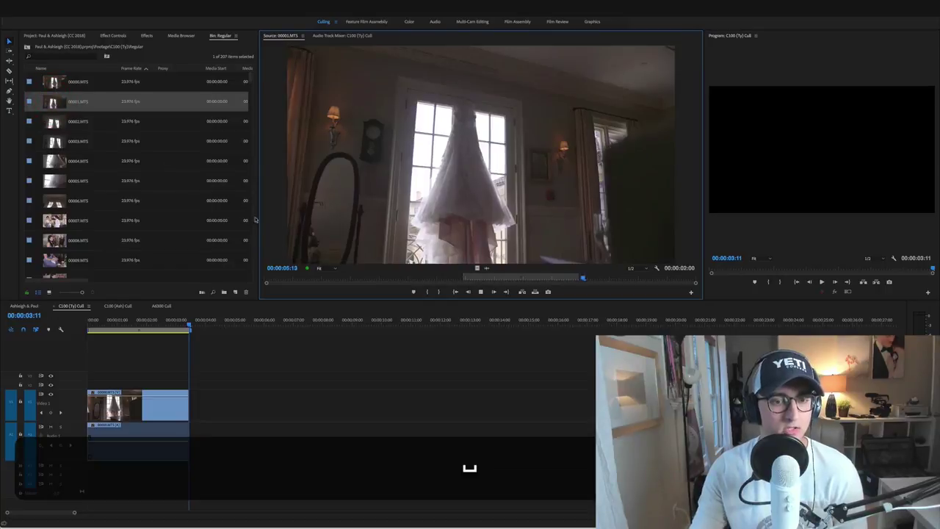
click(464, 276)
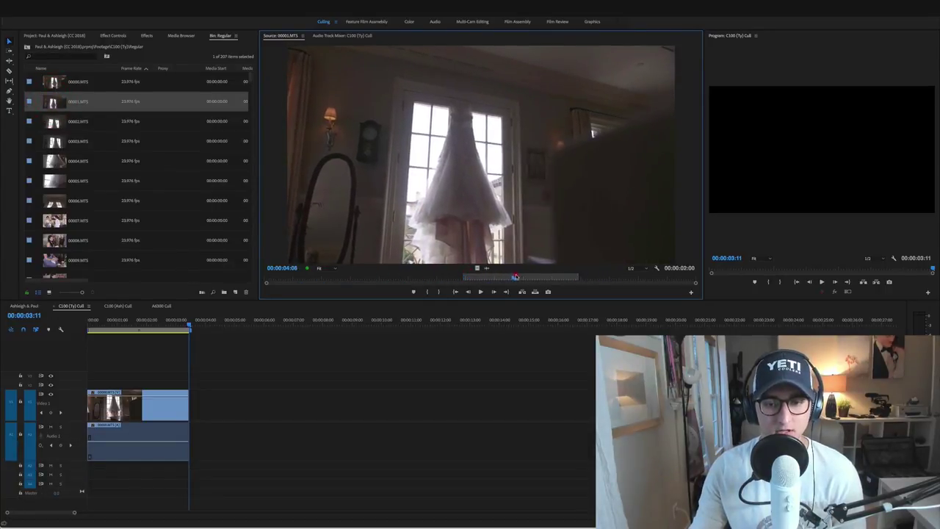
drag(516, 276, 462, 278)
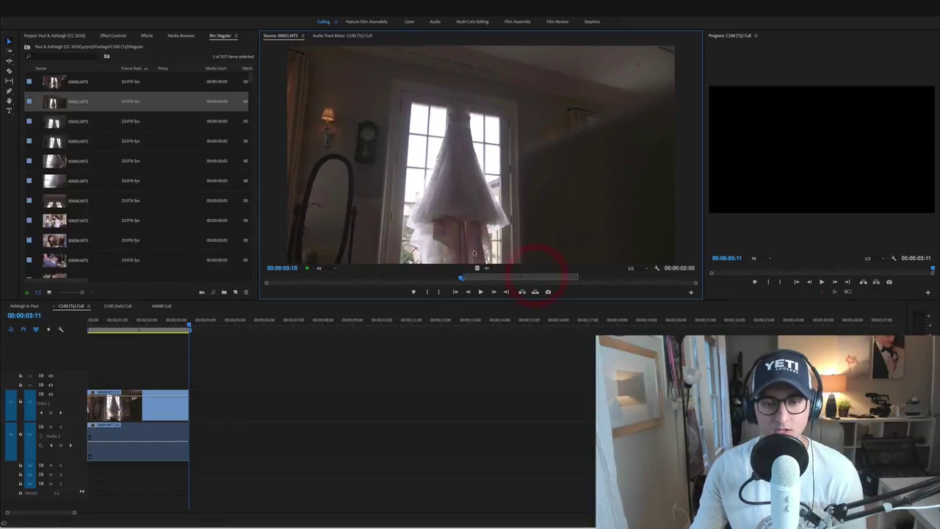
key(comma)
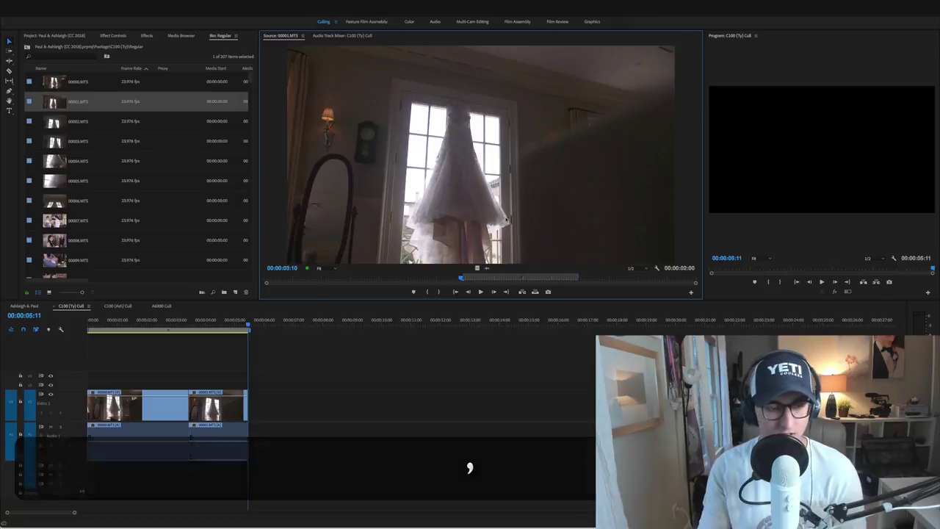
- Preview clips 00002.MTS, 00003.MTS and 00004.MTS in the Source monitor
click(67, 117)
double_click(54, 121)
key(space)
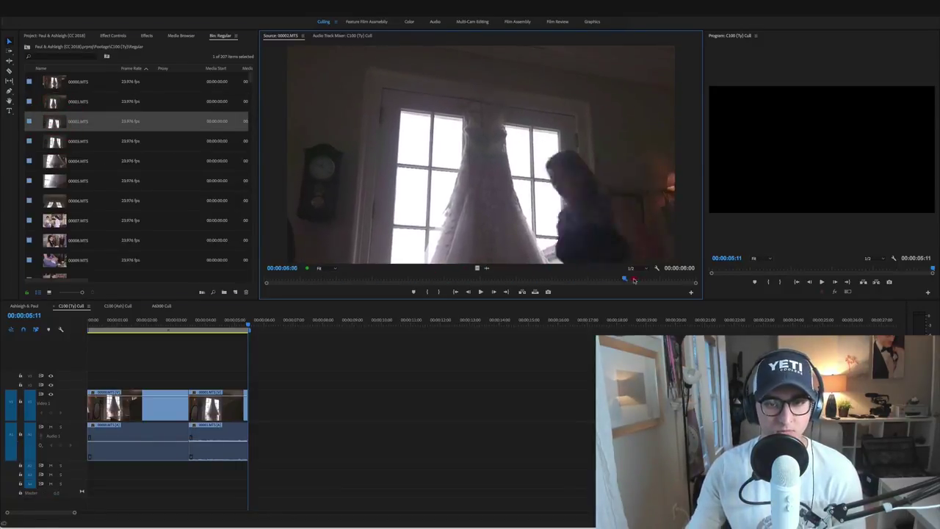
click(696, 279)
drag(697, 279, 641, 268)
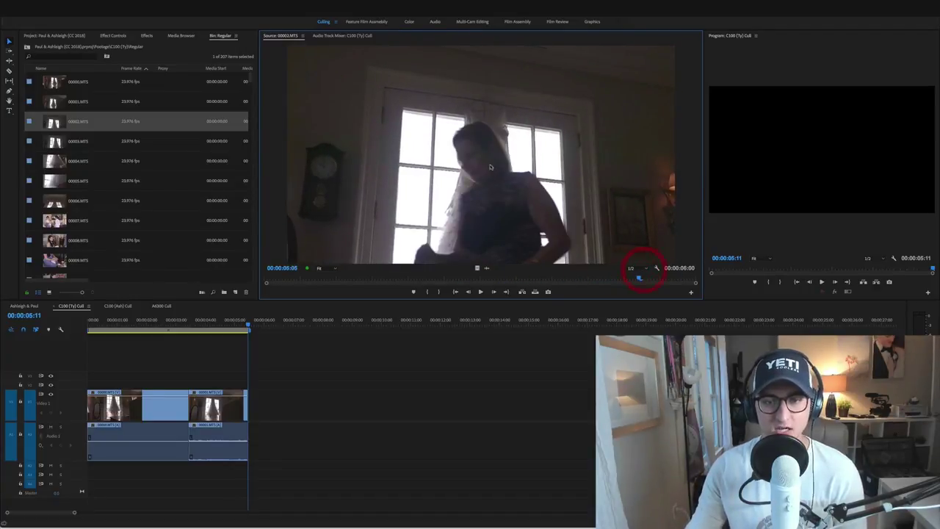
double_click(62, 143)
key(l)
key(l)
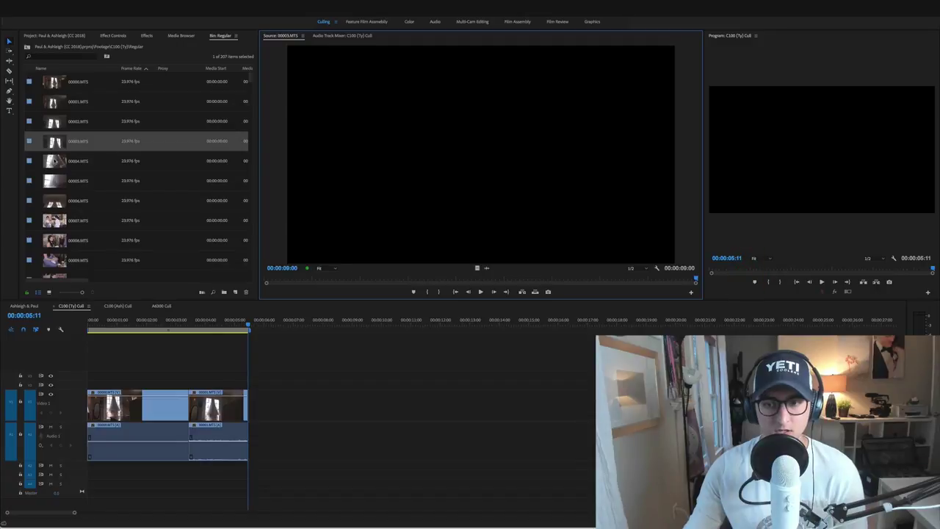
double_click(57, 161)
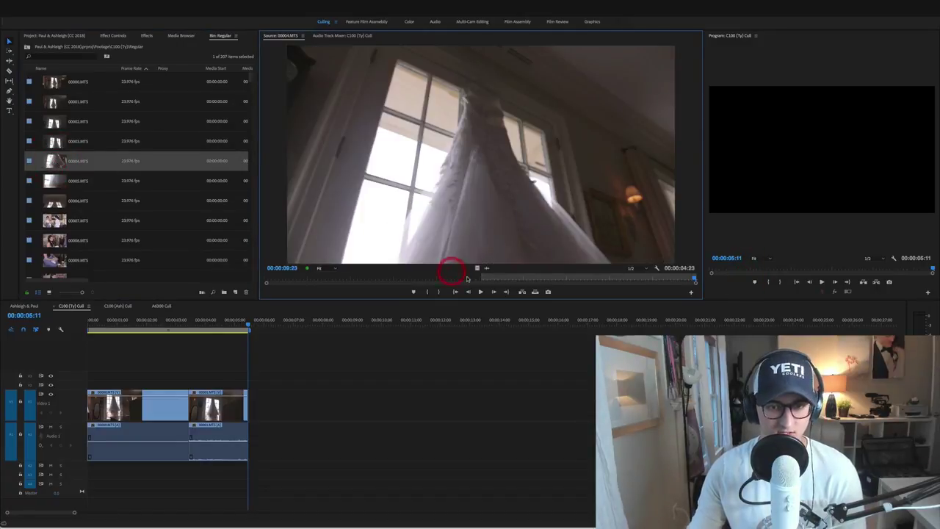
- Append a first marked section of dress clip 00005.MTS to the sequence end
drag(479, 279, 658, 268)
double_click(57, 184)
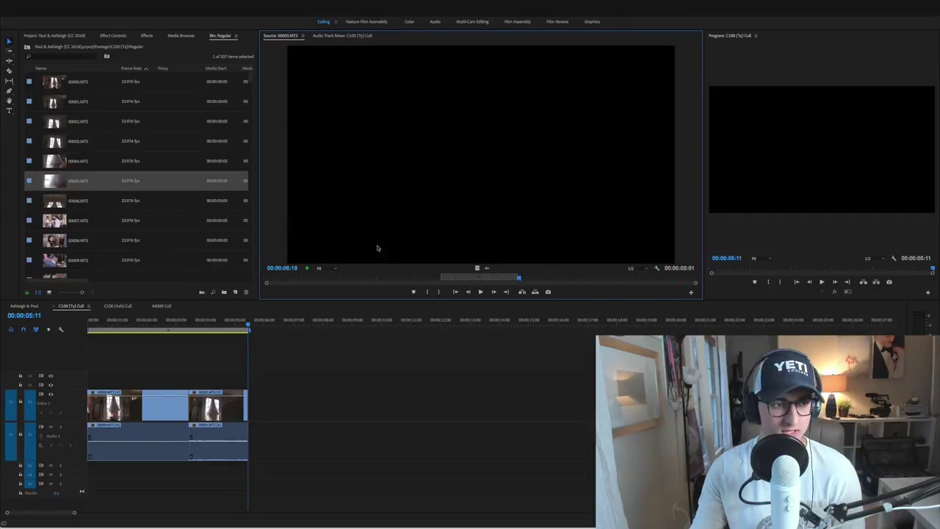
click(385, 277)
drag(436, 279, 520, 277)
key(l)
key(l)
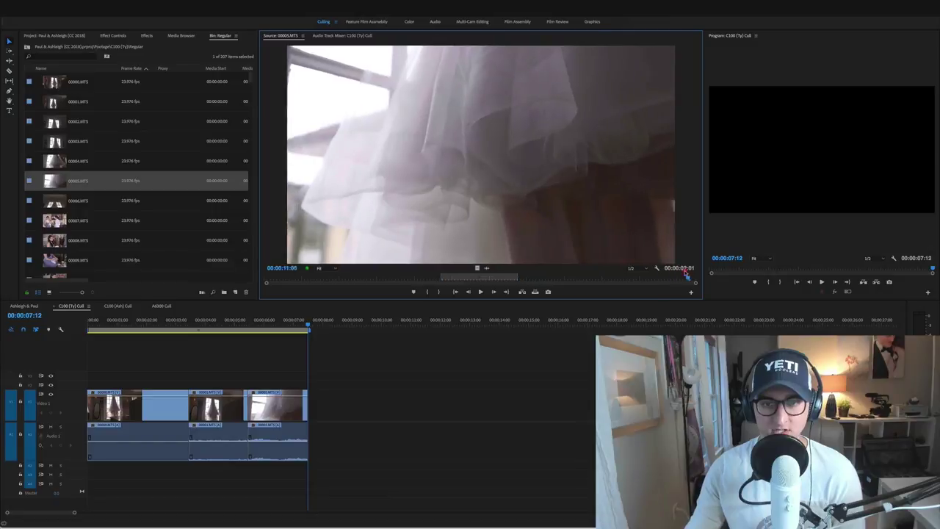
- Append a second 00005.MTS section starting at 00:00:08:08 to the sequence
click(574, 277)
key(i)
key(space)
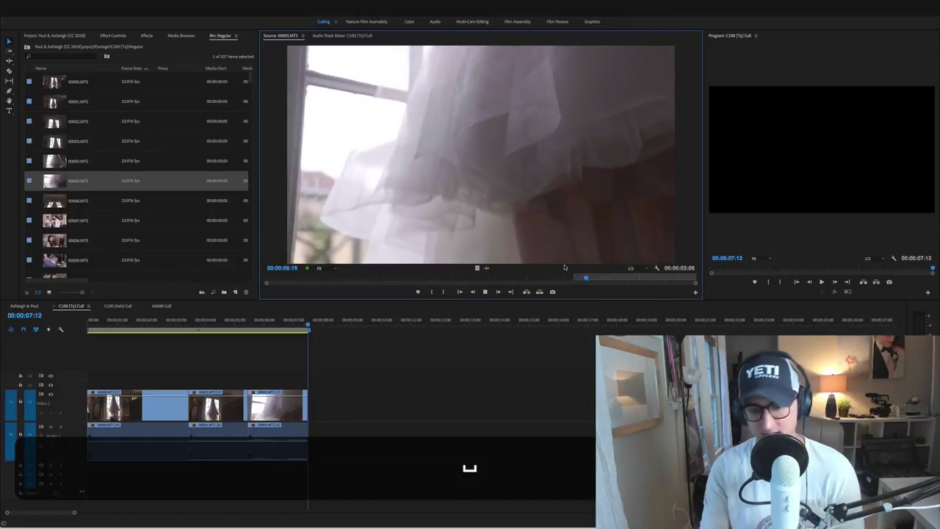
key(o)
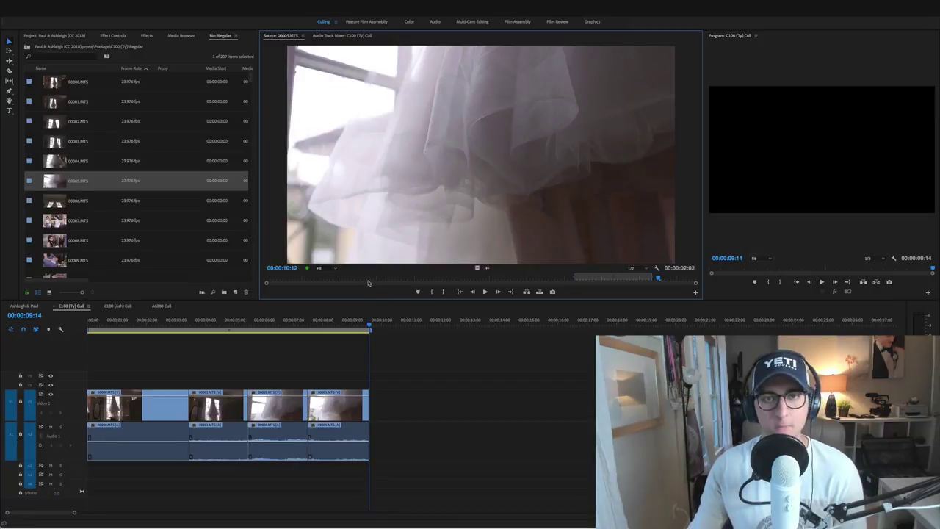
- Find Warp Stabilizer VFX by searching 'warp' and apply it to the last 00005.MTS section
click(147, 35)
click(66, 46)
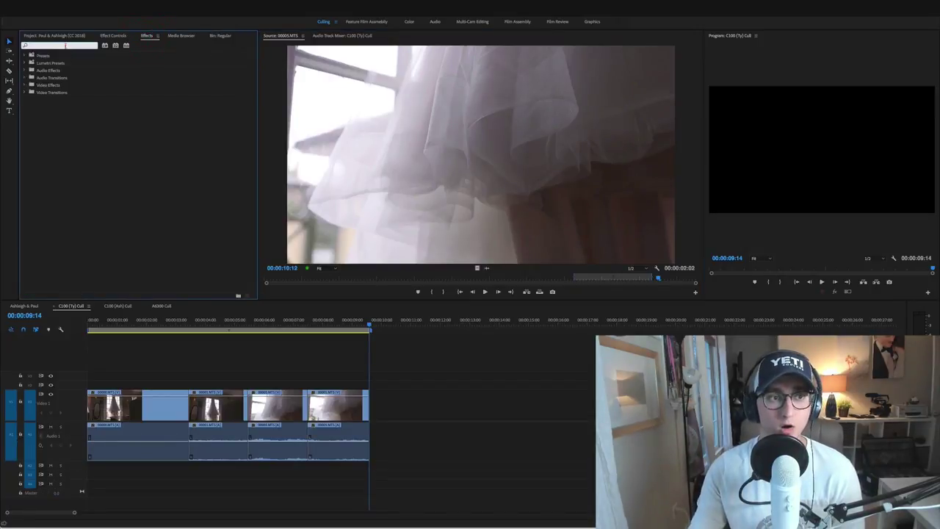
text(warpe)
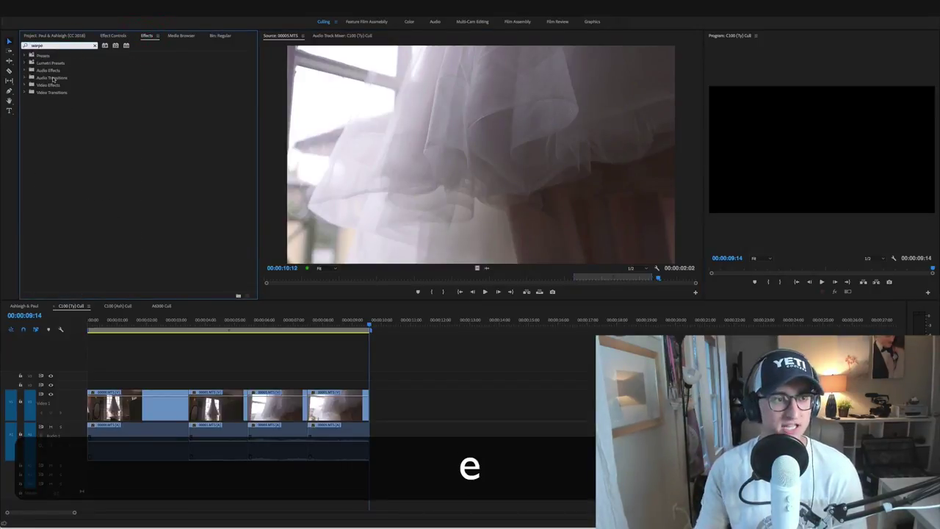
key(BackSpace)
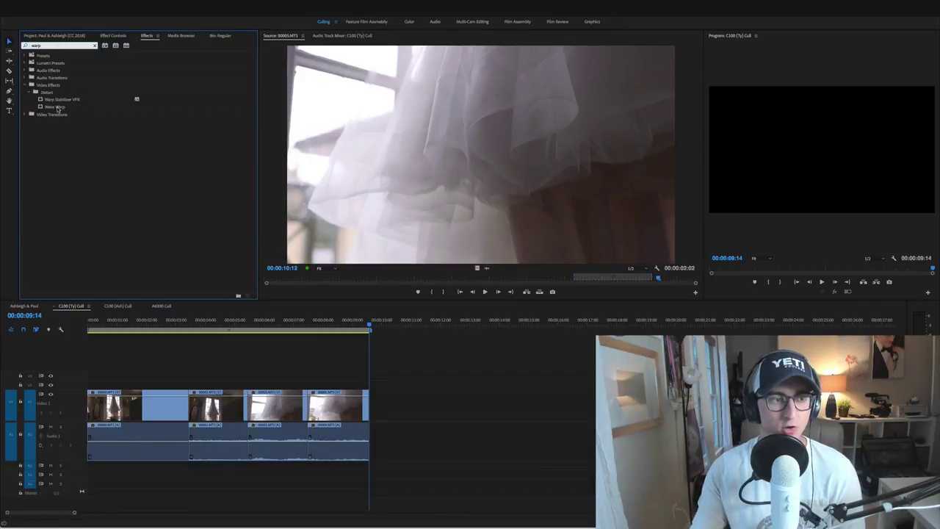
click(61, 100)
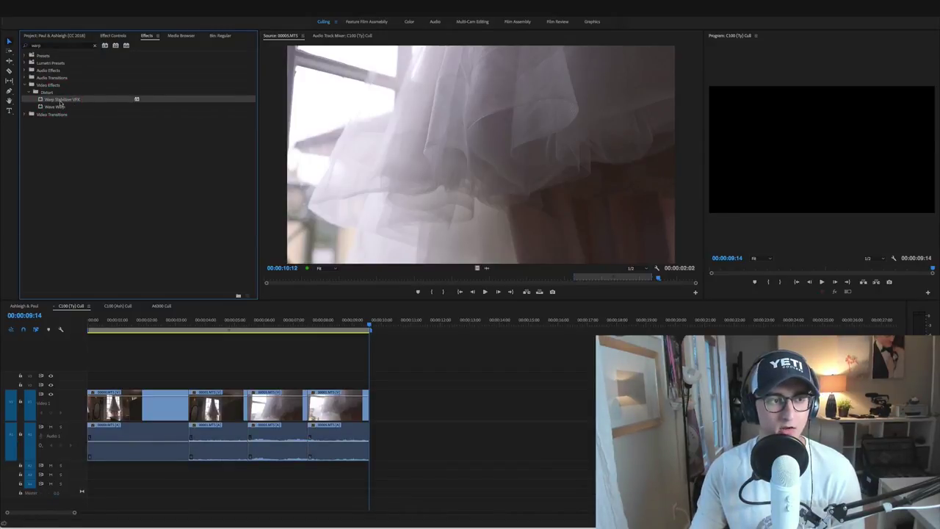
drag(207, 172, 334, 408)
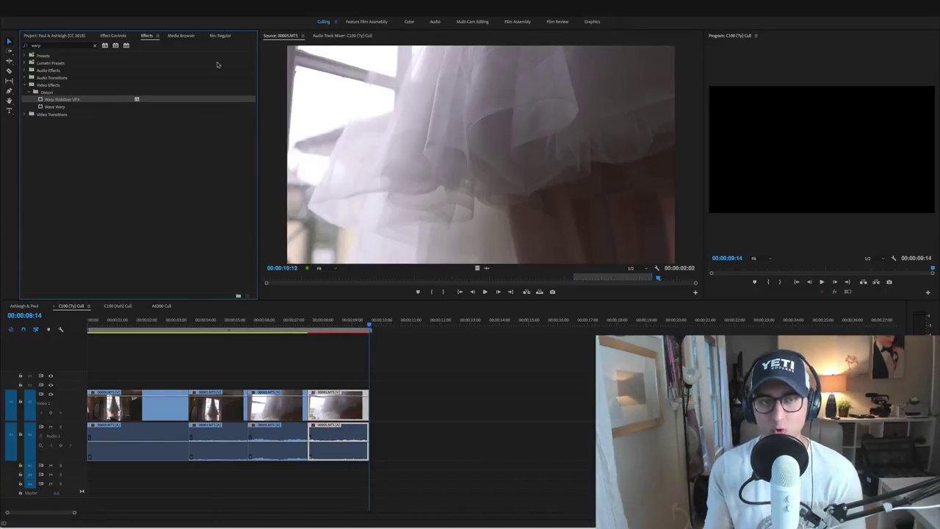
click(221, 35)
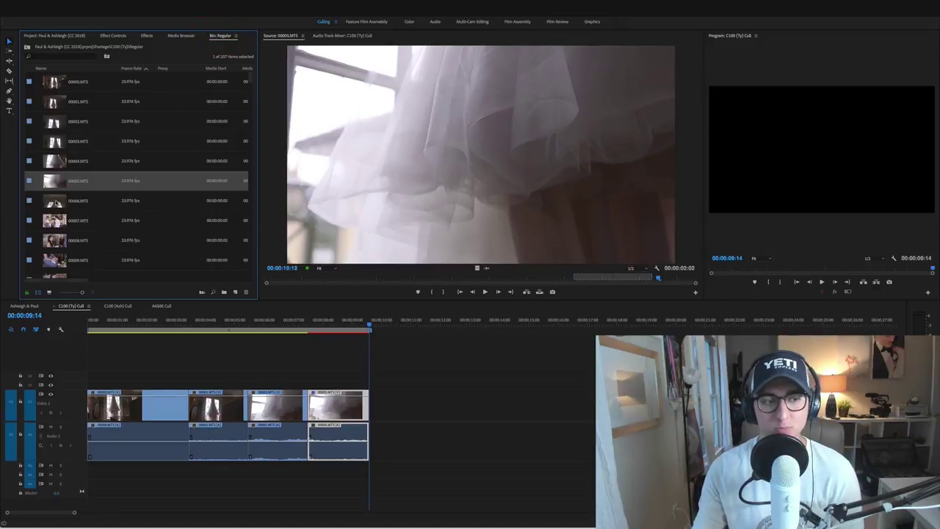
- Mark an In/Out range about six seconds into 00006.MTS and insert it at the sequence end
click(53, 201)
double_click(53, 201)
key(space)
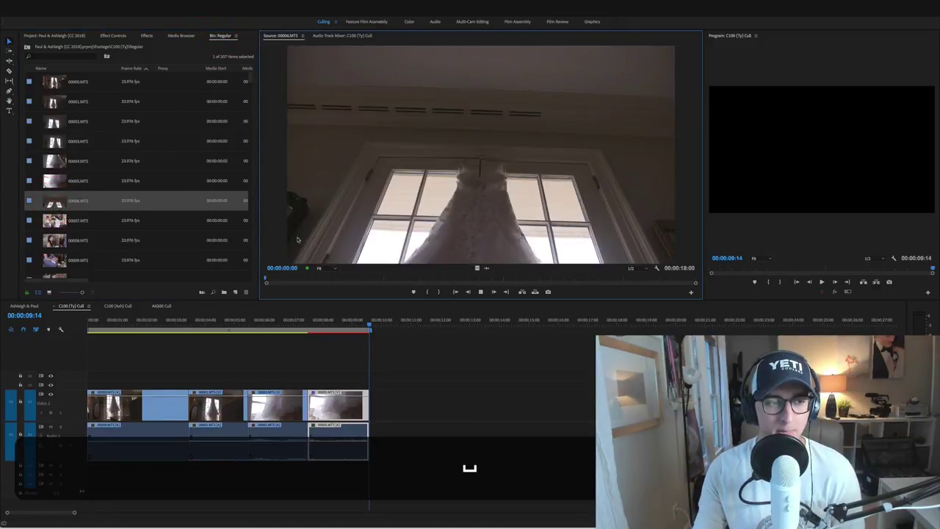
click(415, 270)
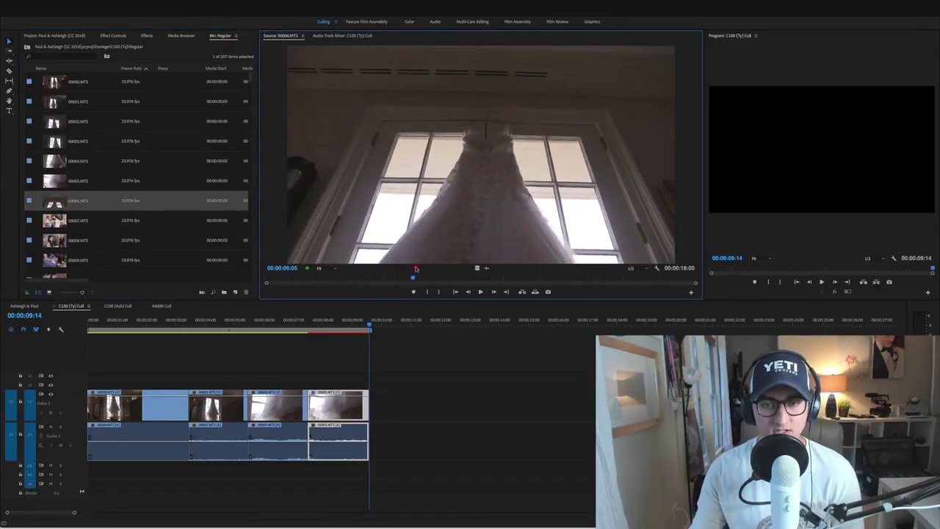
drag(415, 270, 618, 273)
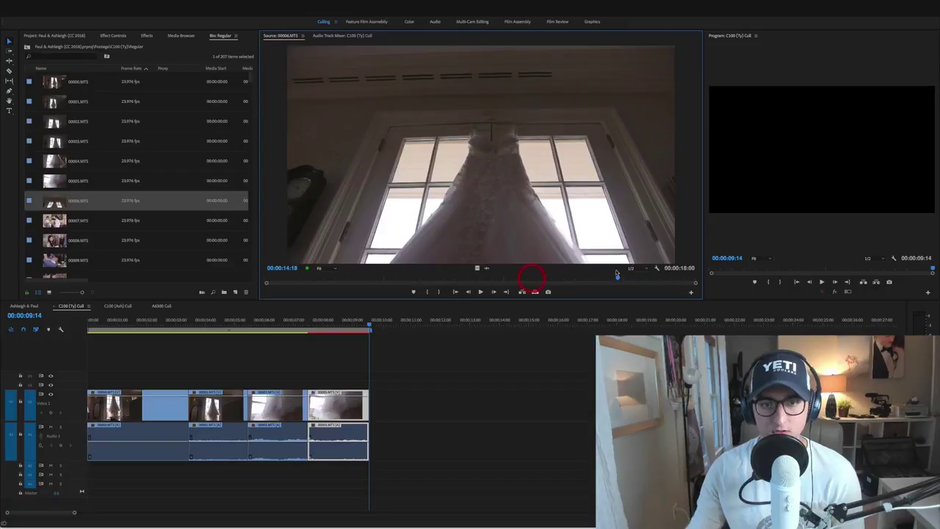
key(i)
key(space)
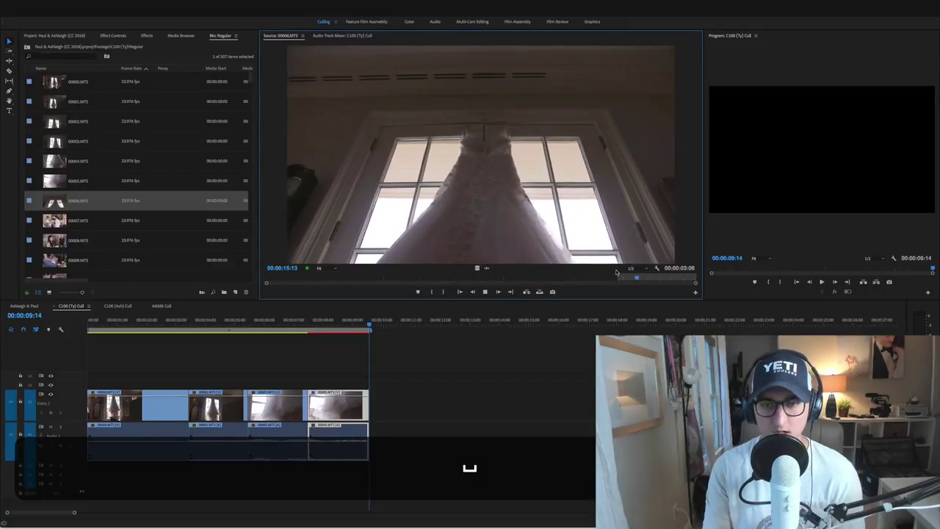
key(o)
key(comma)
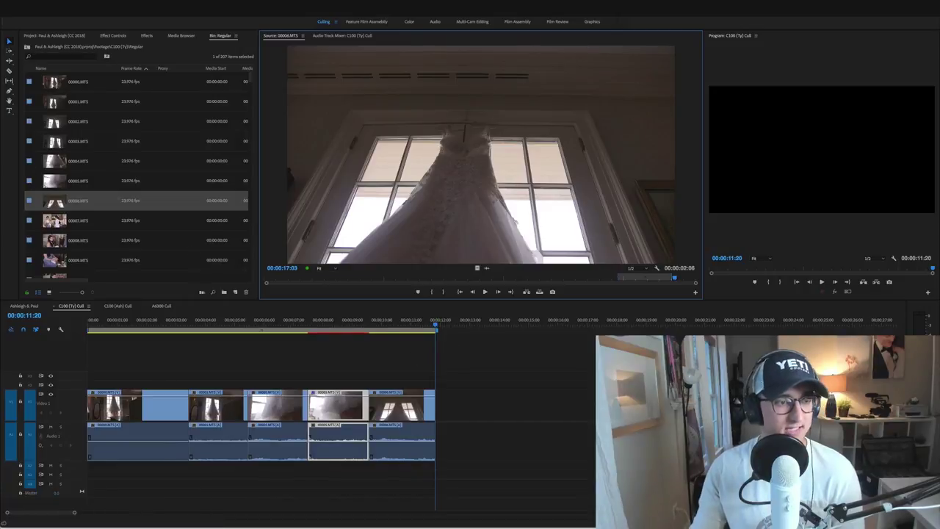
drag(250, 82, 251, 83)
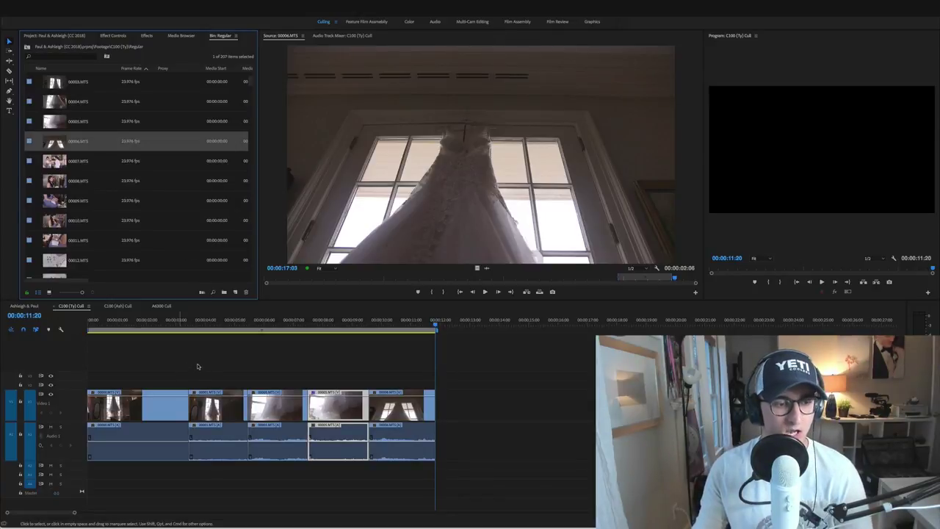
- Add a marker at the sequence start, stretch it over all clips, and name it 'Dress Slider Shots'
click(87, 324)
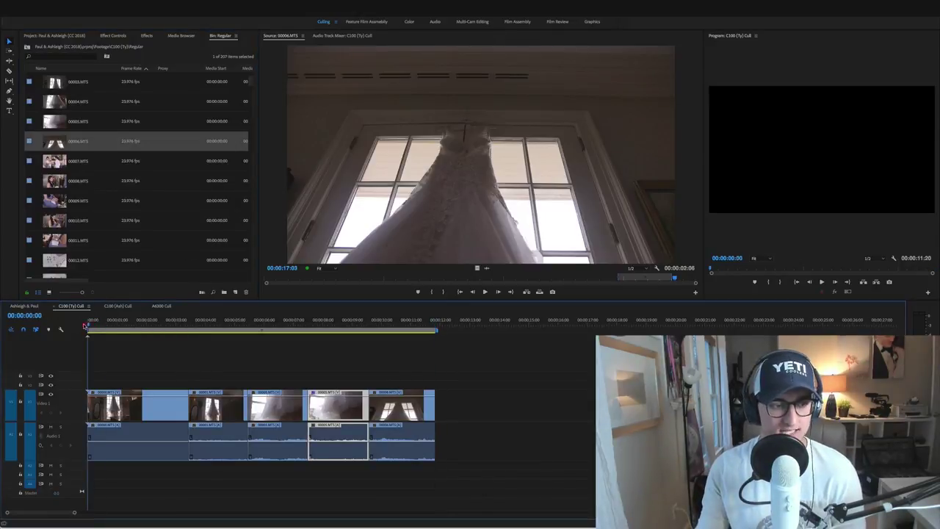
key(space)
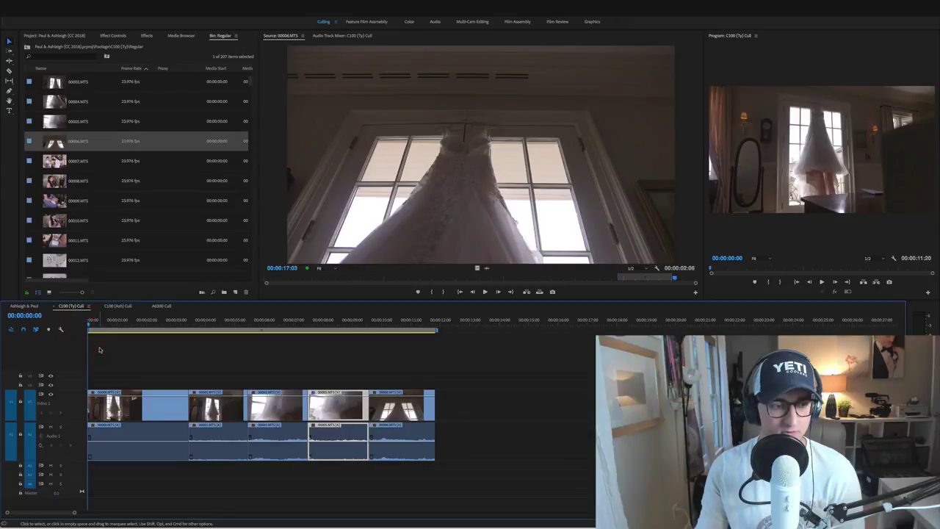
click(101, 351)
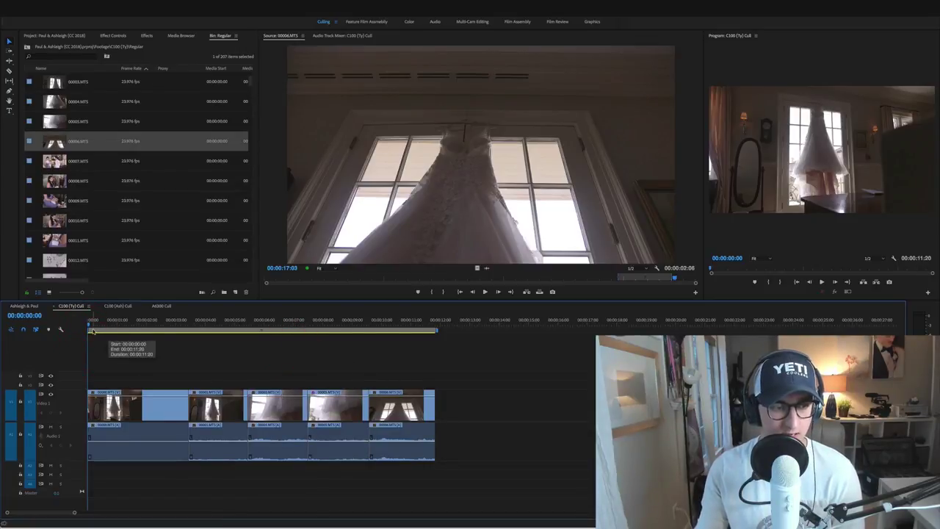
key(m)
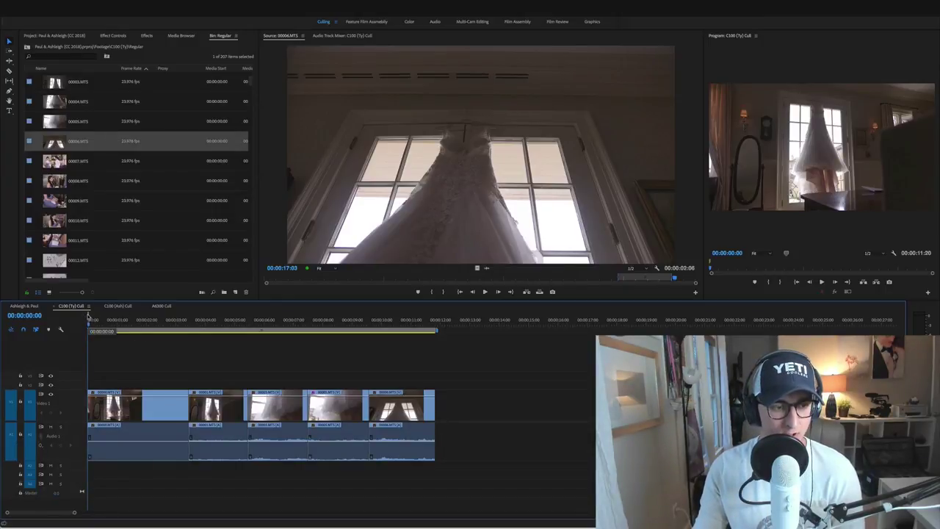
key(alt)
mouse_move(92, 314)
mouse_down()
mouse_move(442, 326)
mouse_move(434, 320)
mouse_up()
double_click(416, 320)
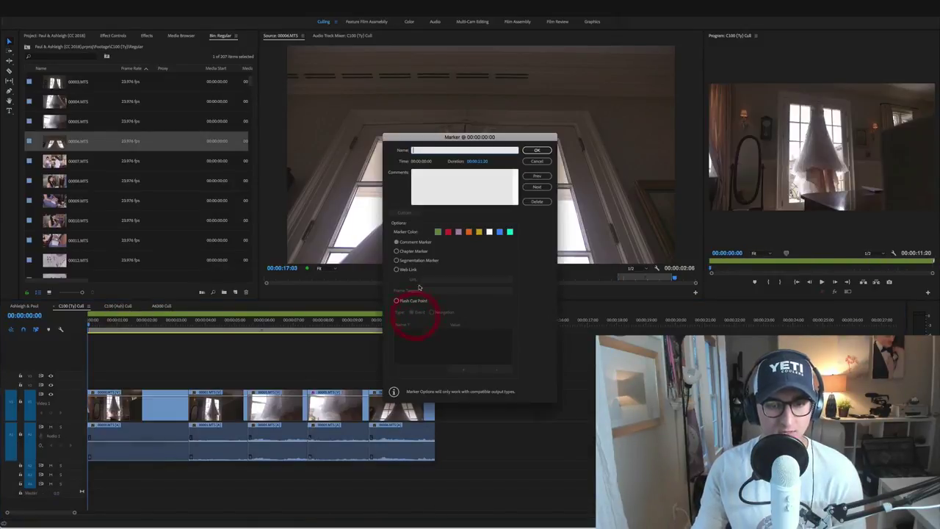
click(450, 151)
text(D)
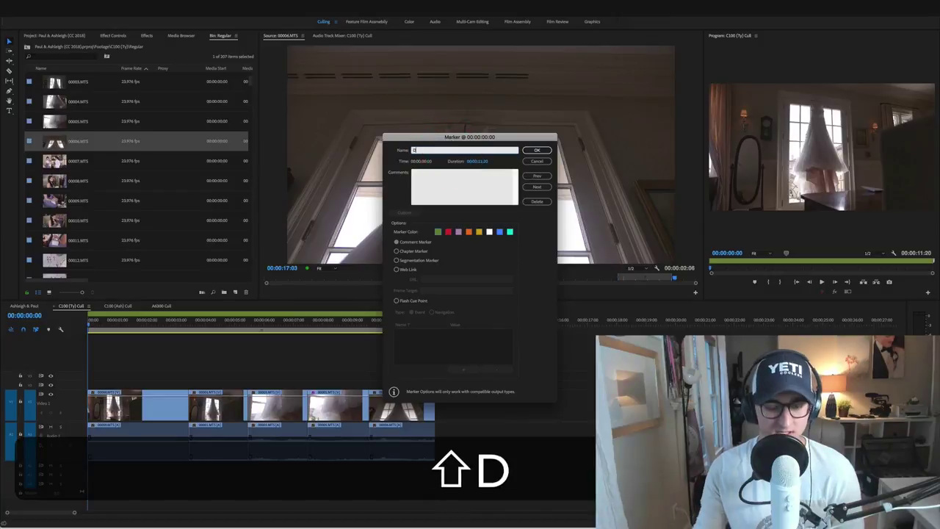
text(ress Slider Shots)
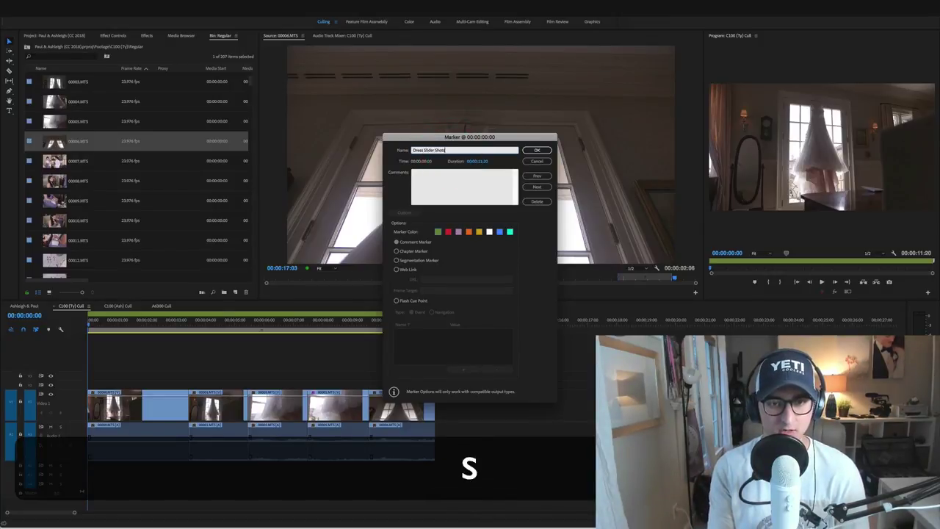
key(Return)
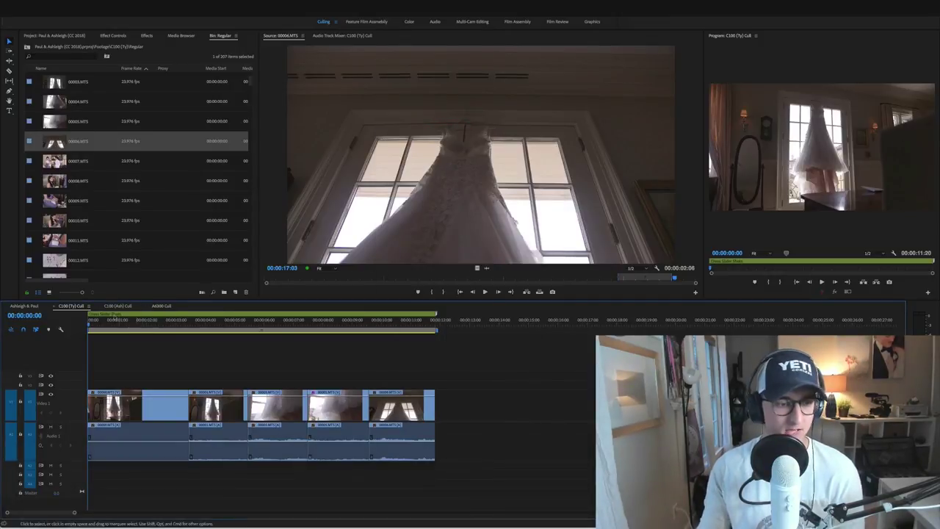
click(130, 324)
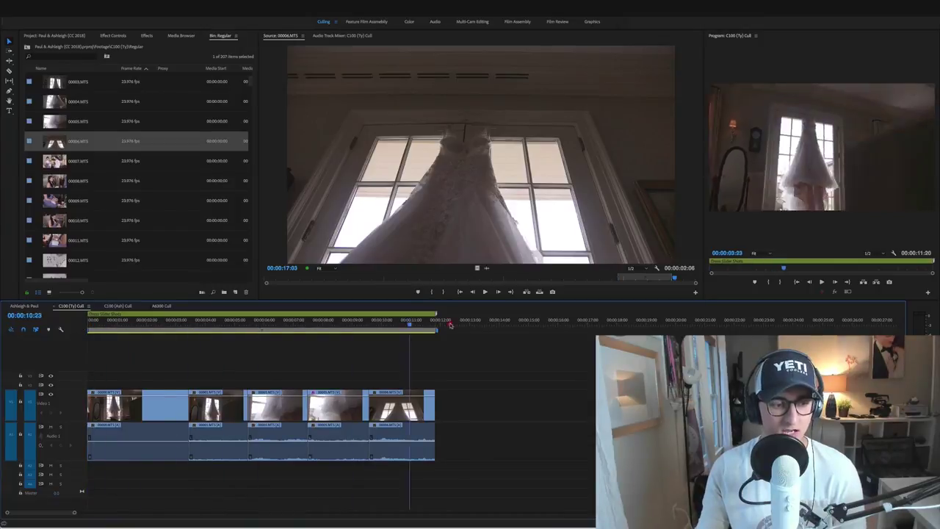
- Park the sequence playhead at 00:00:14:01 and preview clips 00007.MTS and 00008.MTS
click(421, 324)
drag(422, 325, 491, 324)
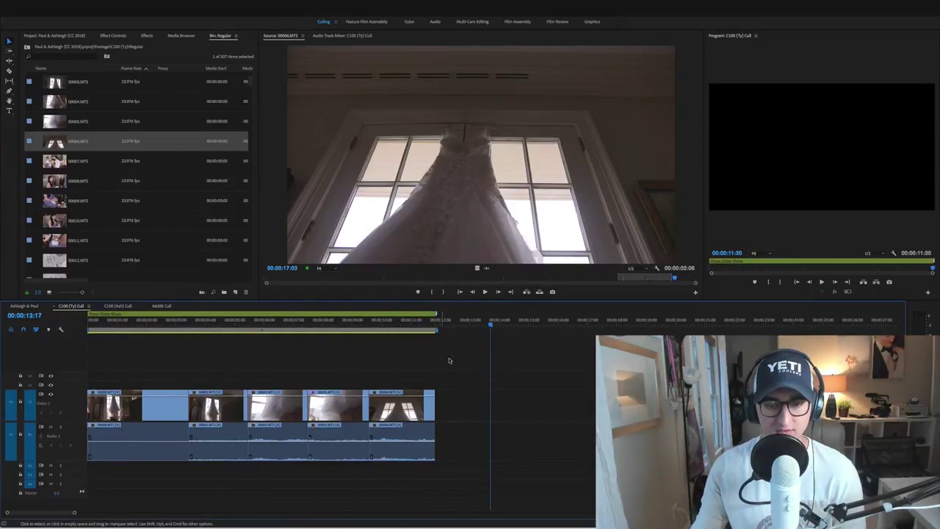
scroll(440, 360, down, 3)
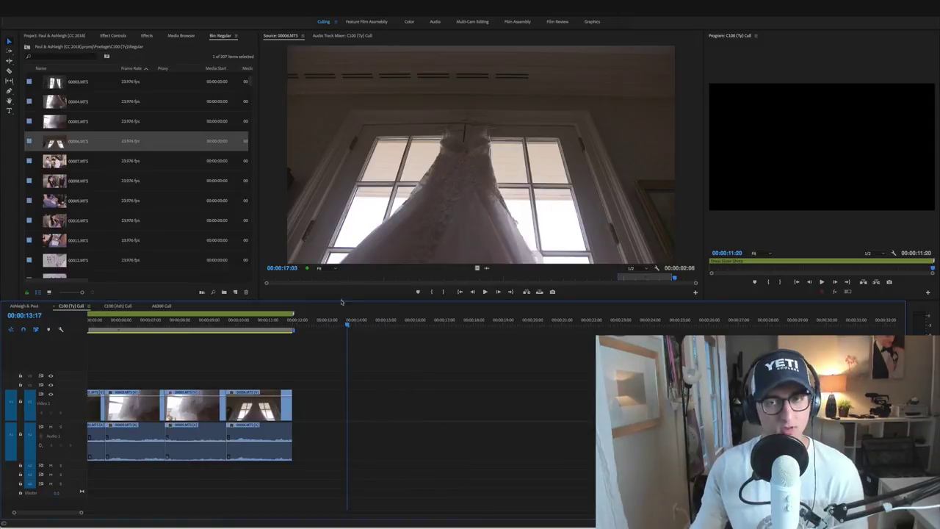
click(356, 323)
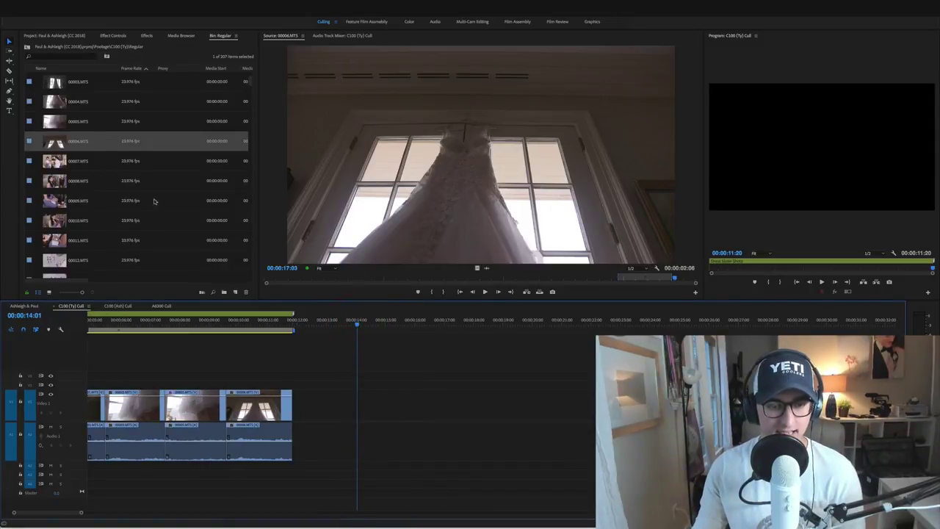
double_click(77, 161)
key(space)
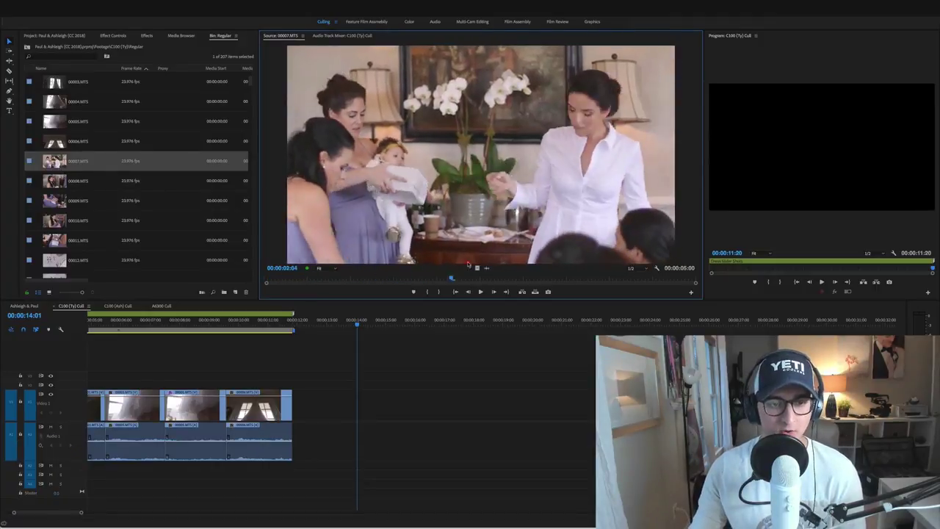
key(space)
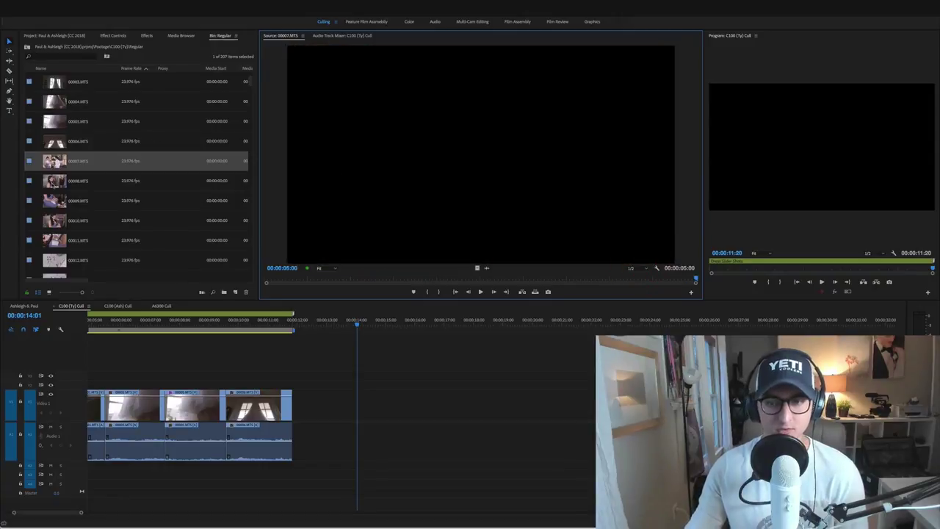
double_click(55, 182)
click(415, 279)
key(space)
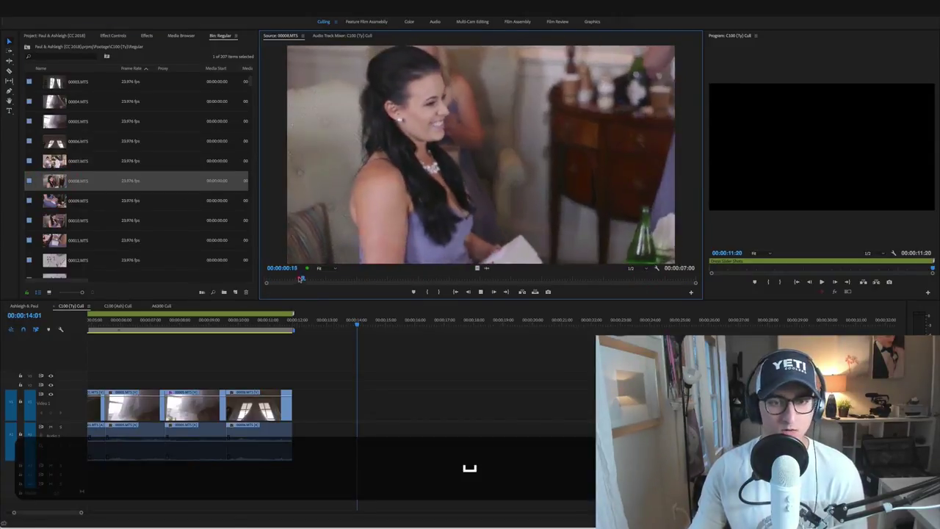
drag(415, 279, 706, 266)
- Insert the gift-opening section of 00009.MTS into the sequence
double_click(41, 199)
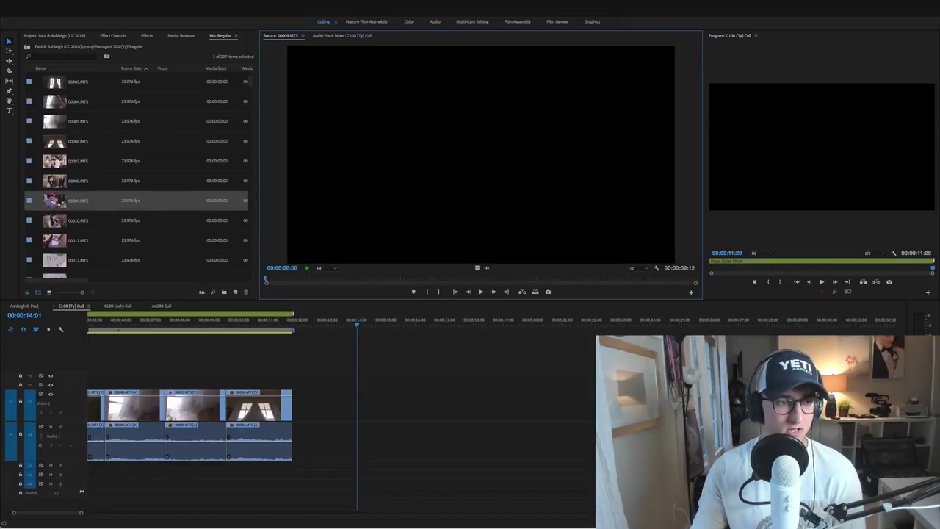
key(space)
drag(293, 281, 383, 277)
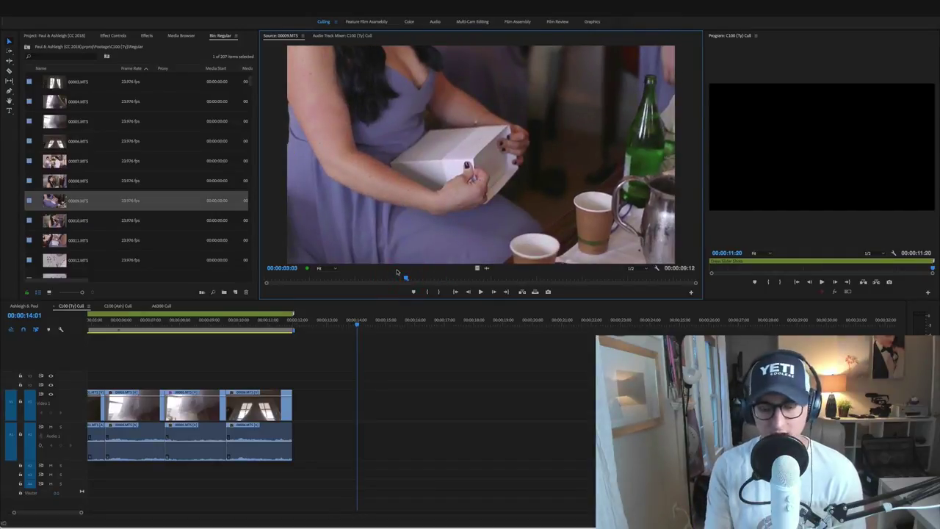
key(i)
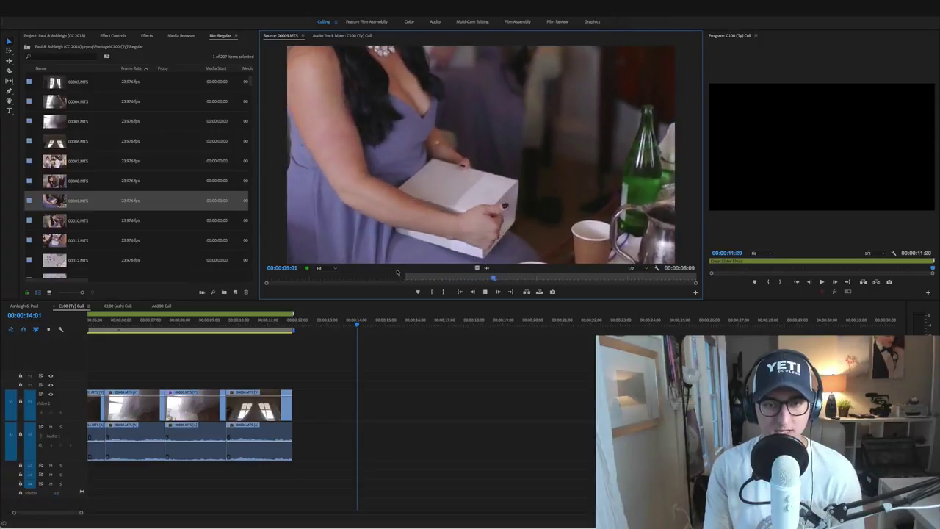
key(o)
key(comma)
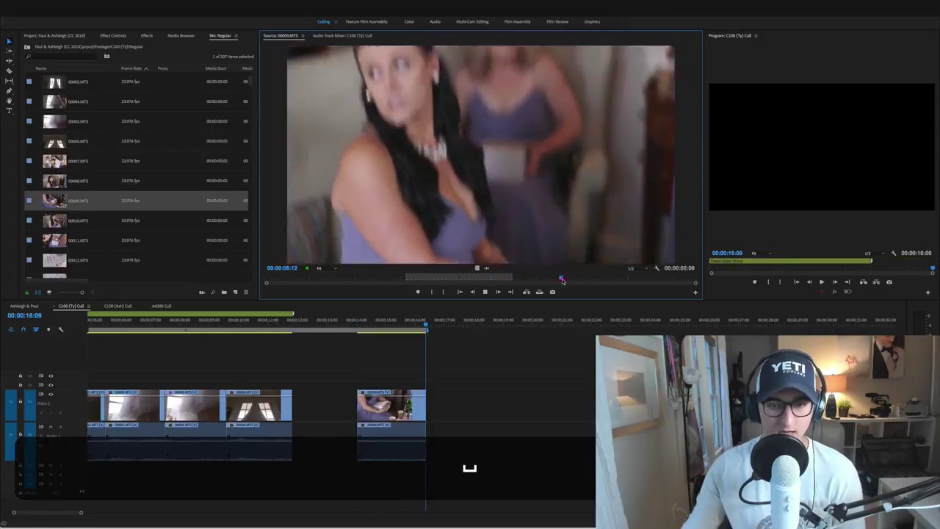
drag(563, 280, 630, 277)
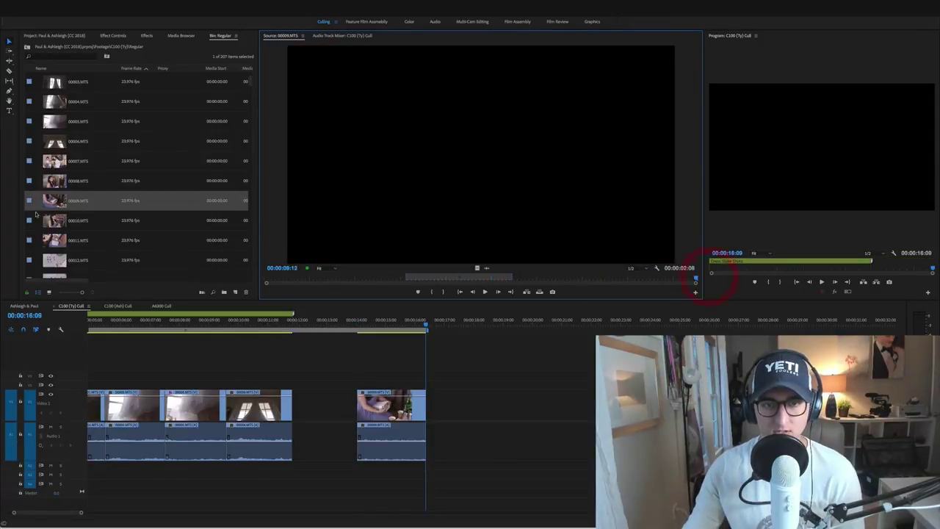
- Insert 00010.MTS from 00:00:08:10 to 00:00:11:07, then load and play 00011.MTS
double_click(35, 214)
key(space)
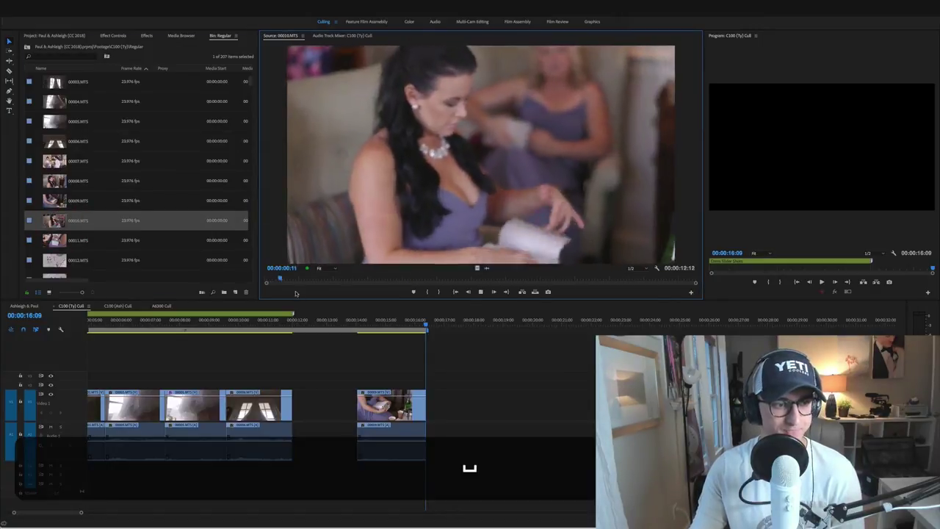
click(384, 278)
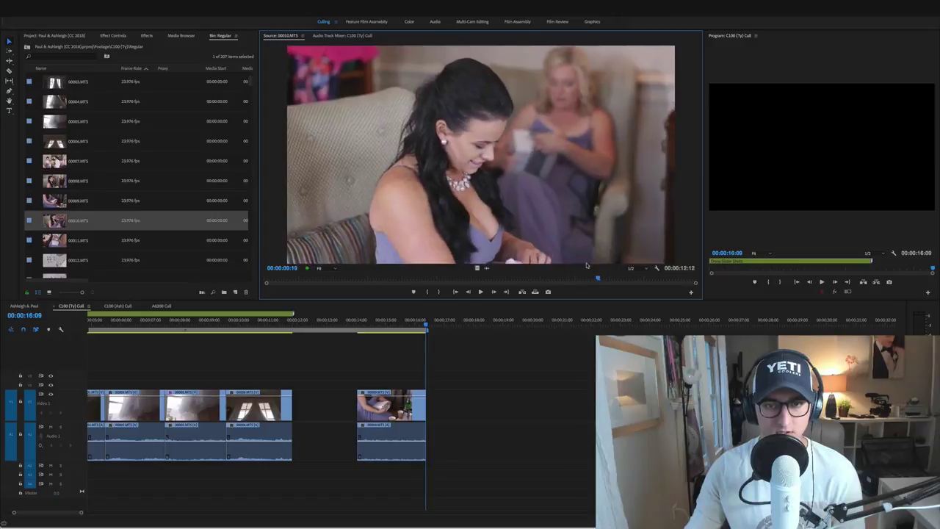
key(i)
key(space)
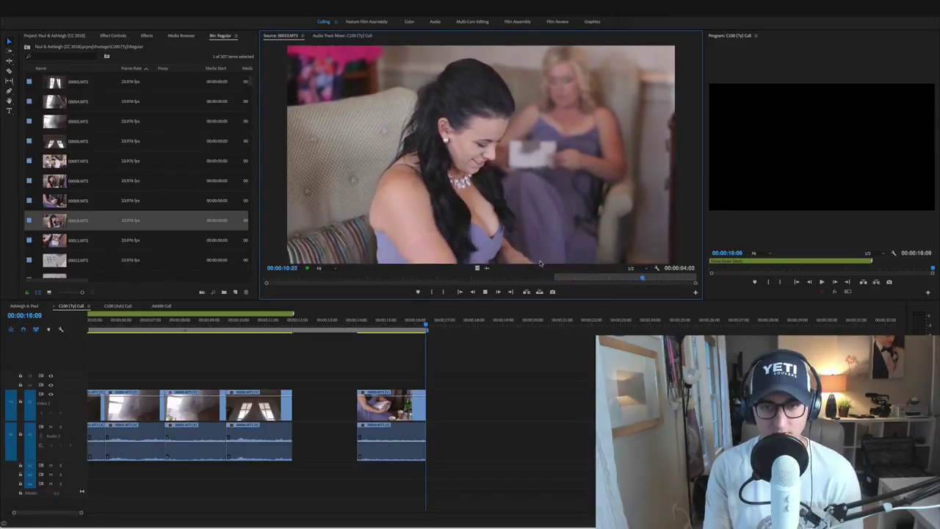
key(o)
key(comma)
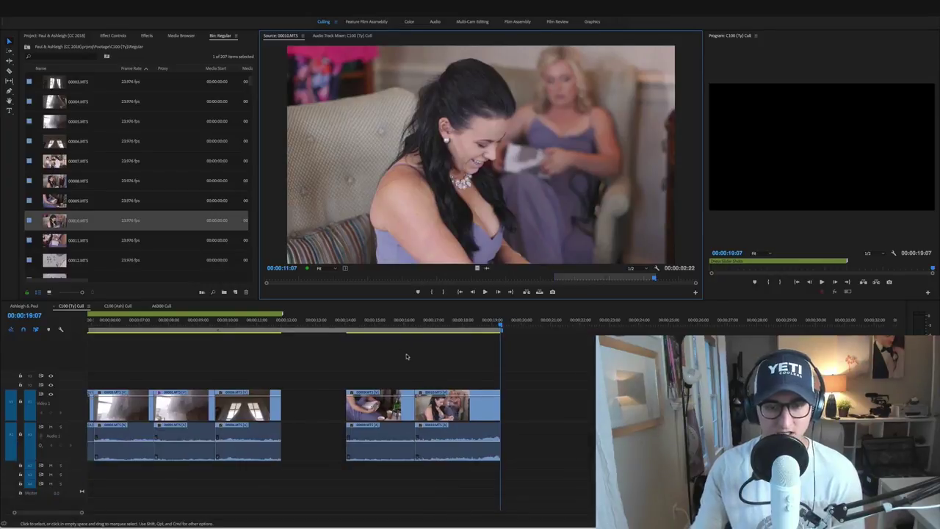
key(space)
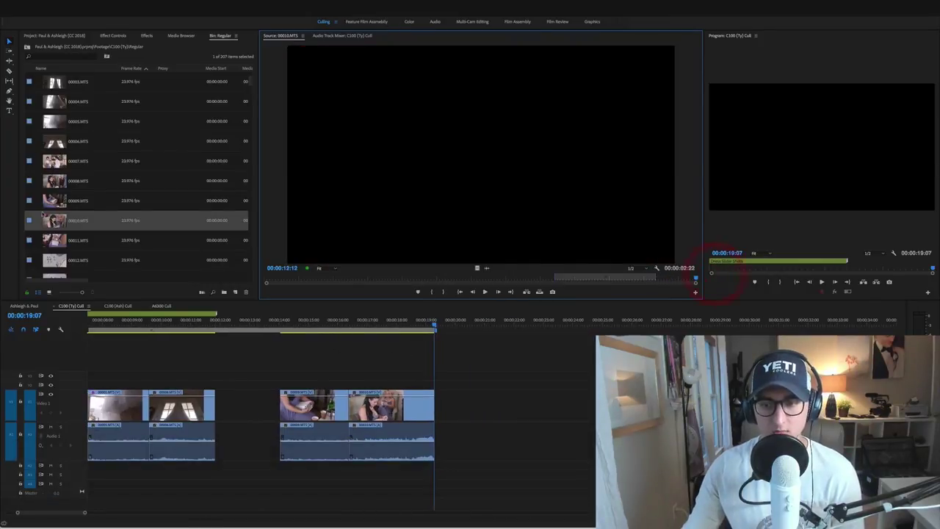
double_click(56, 240)
key(space)
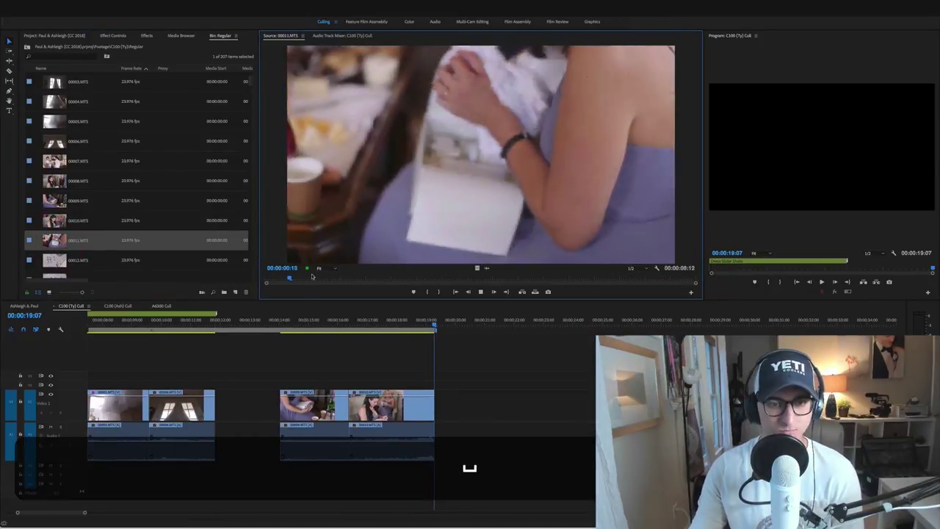
- Skim and play 00011.MTS without using it, then load earrings clip 00012.MTS
drag(410, 269, 624, 270)
key(space)
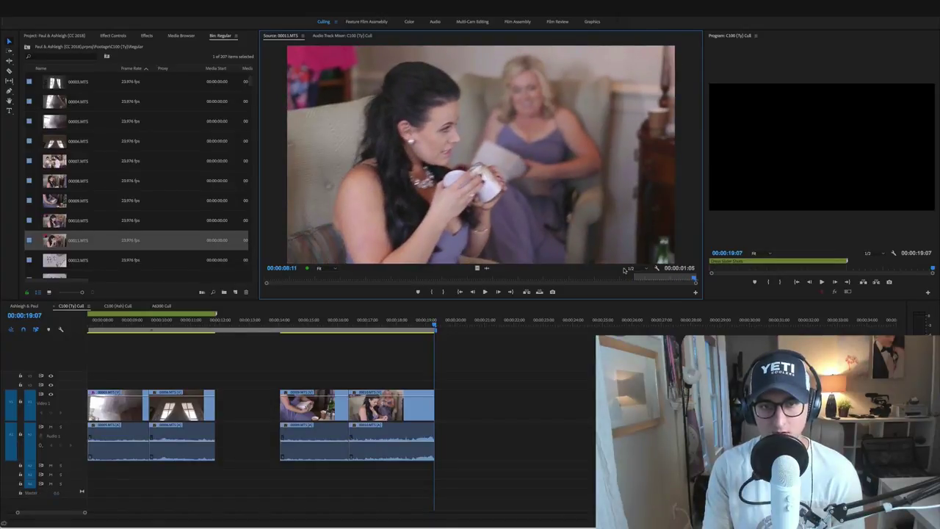
key(Down)
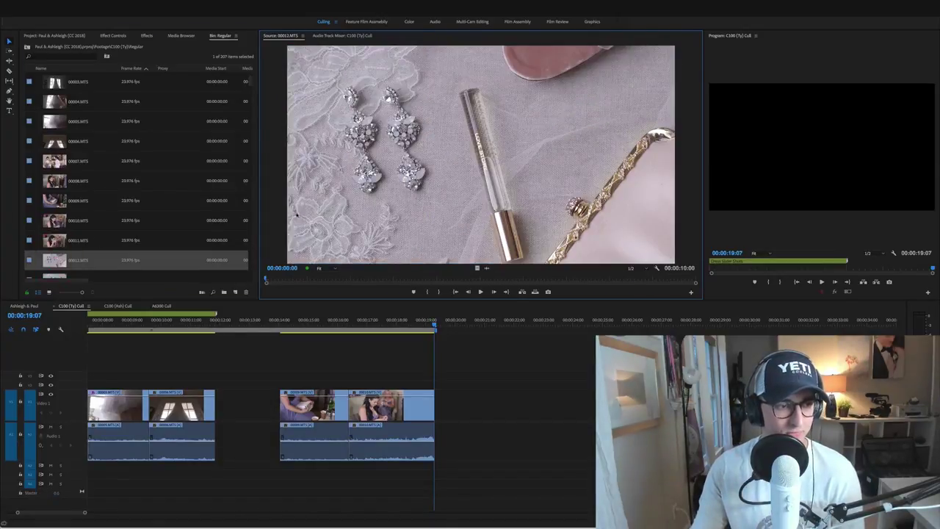
scroll(336, 368, right, 3)
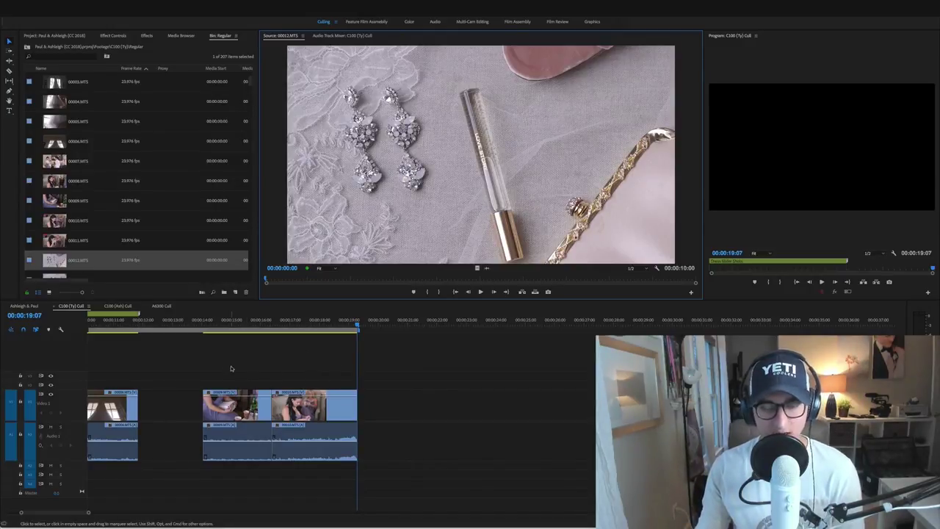
scroll(289, 372, right, 5)
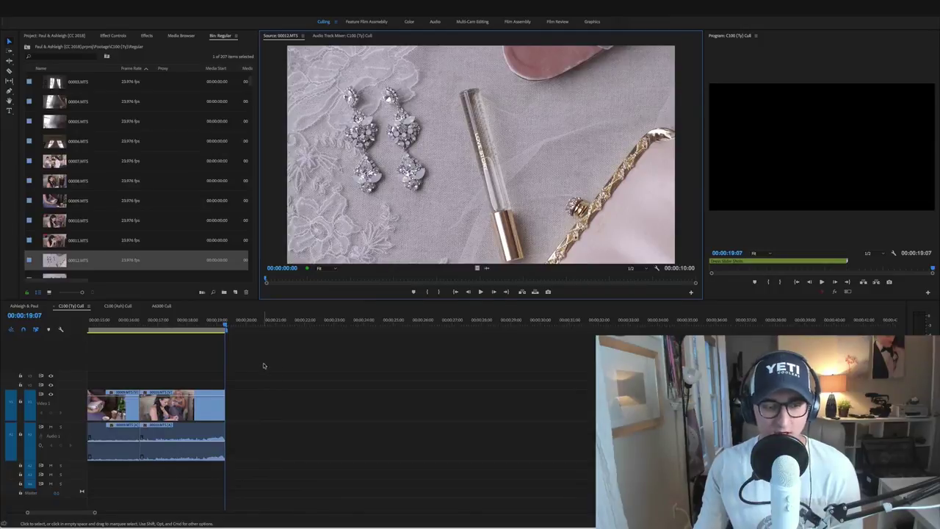
scroll(264, 365, left, 7)
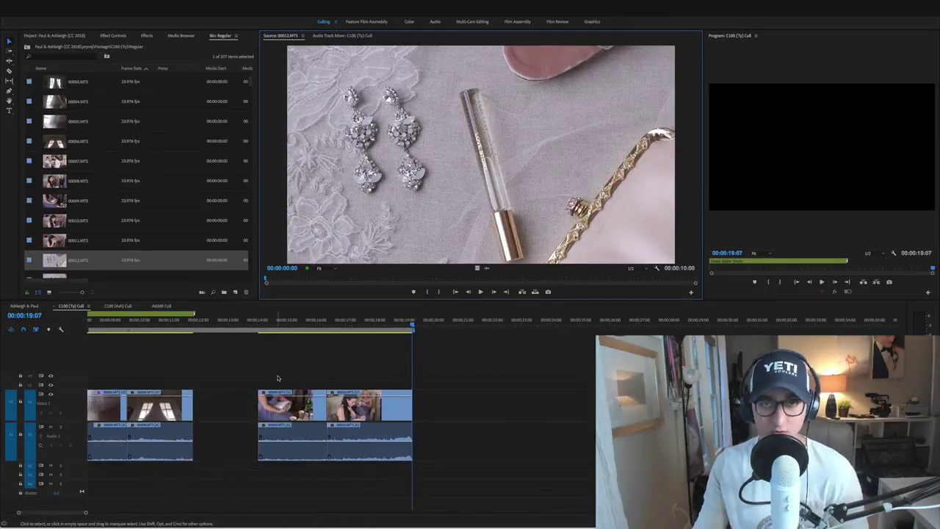
- Add a marker at 00:00:14:01 spanning the gift clips, named 'Bridesmaids opening Gifts'
click(259, 319)
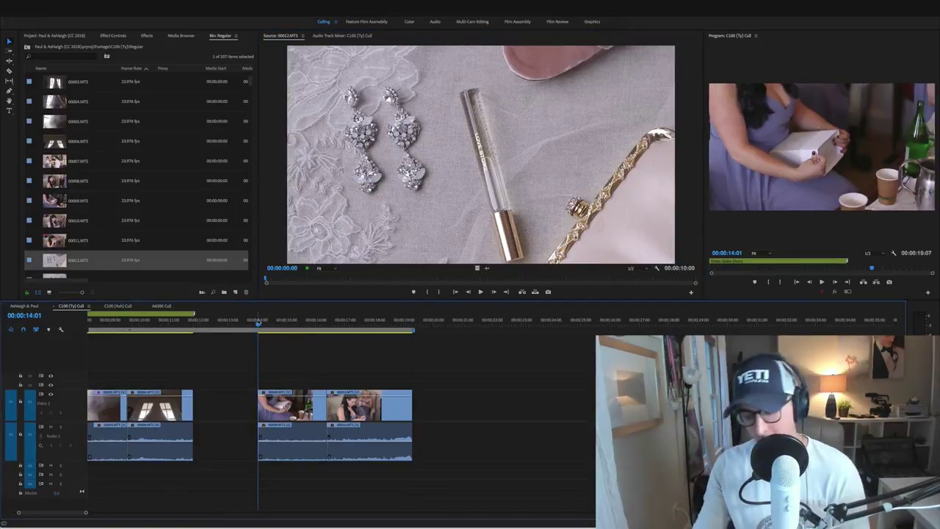
key(m)
key(alt+m)
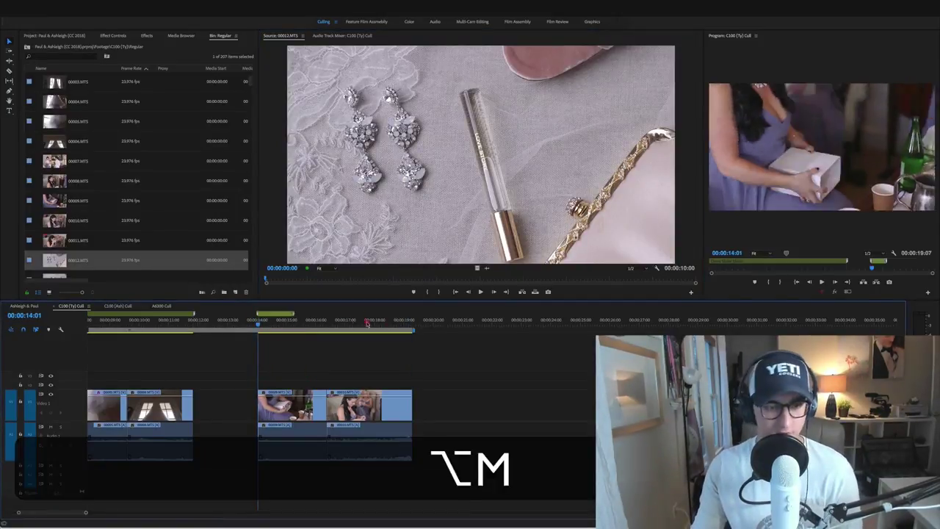
drag(258, 316, 420, 321)
double_click(396, 310)
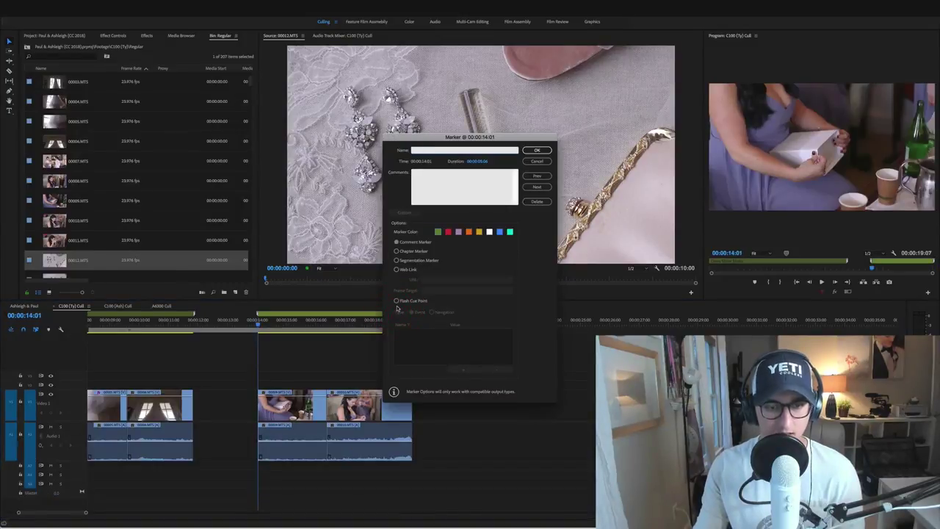
text(Bridesmaids)
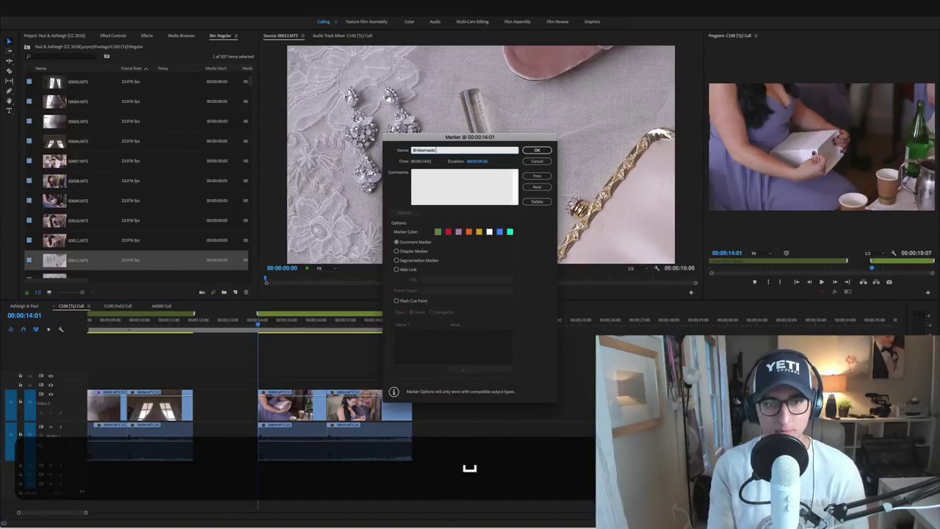
text( opening Gifts)
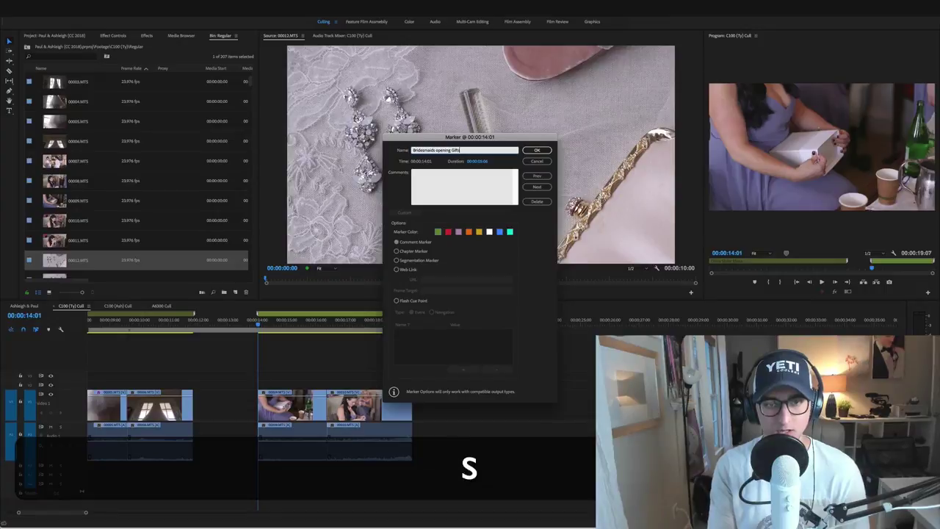
click(534, 151)
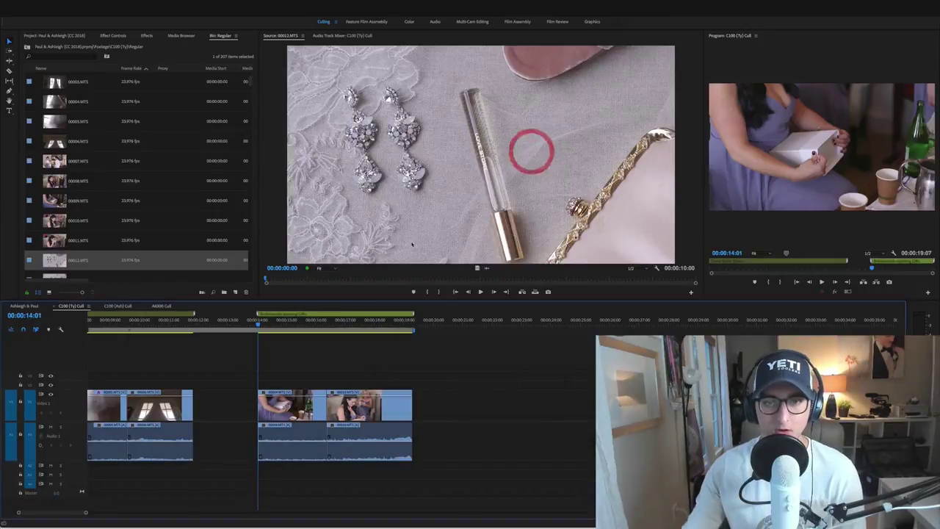
scroll(342, 357, down, 5)
drag(145, 326, 203, 326)
scroll(247, 94, down, 3)
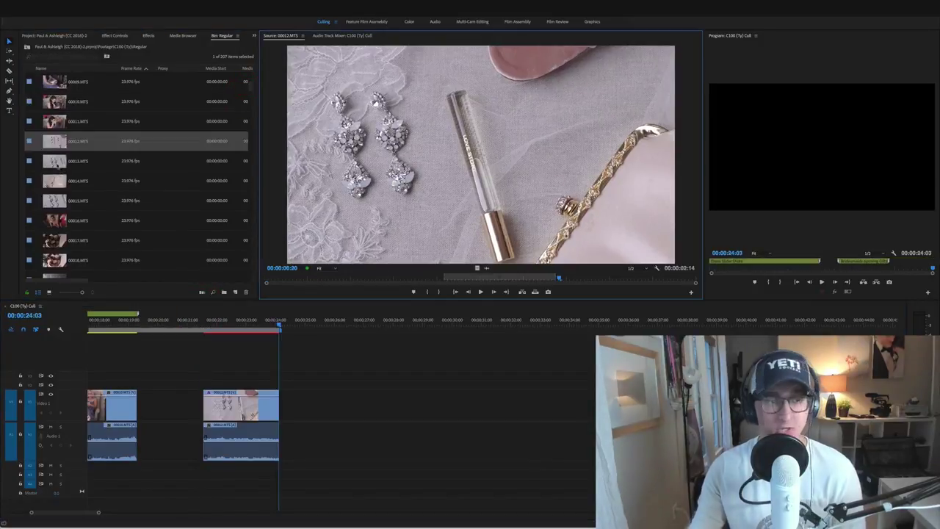
- Play and skim through detail clip 00013.MTS to review it
click(77, 160)
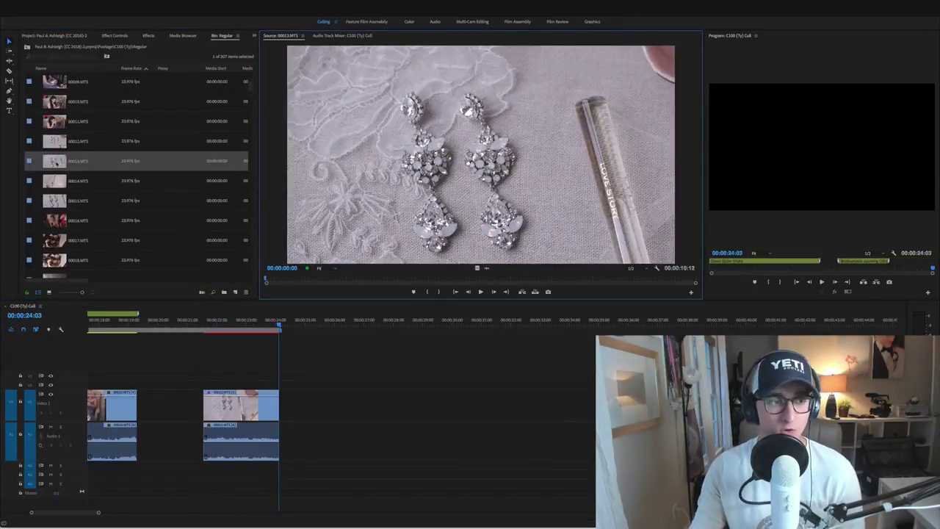
key(l)
key(l)
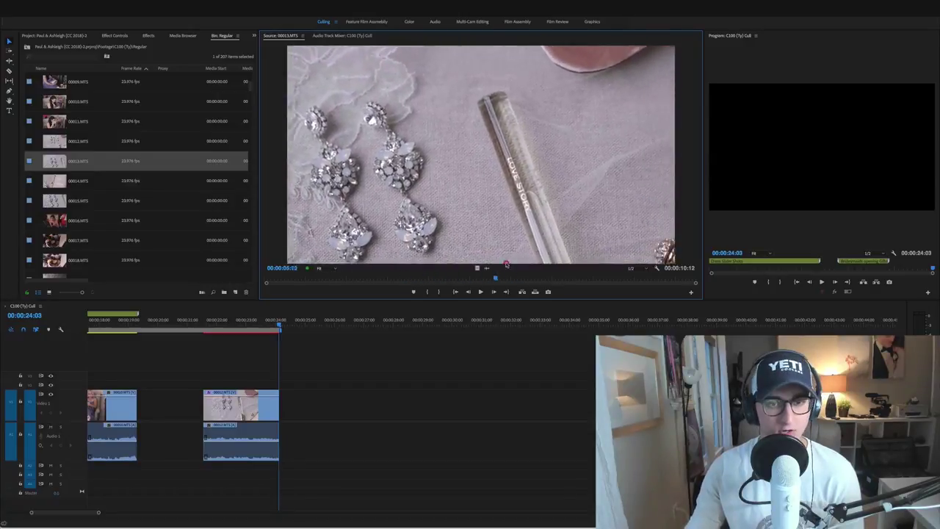
key(j)
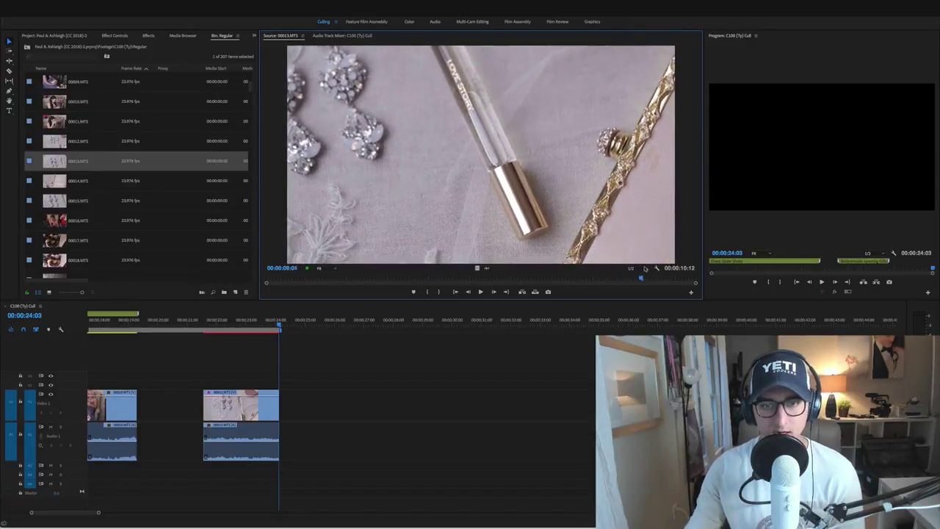
drag(560, 273, 696, 279)
- Mark the usable part of 00014.MTS with In/Out and insert it into the sequence
double_click(59, 181)
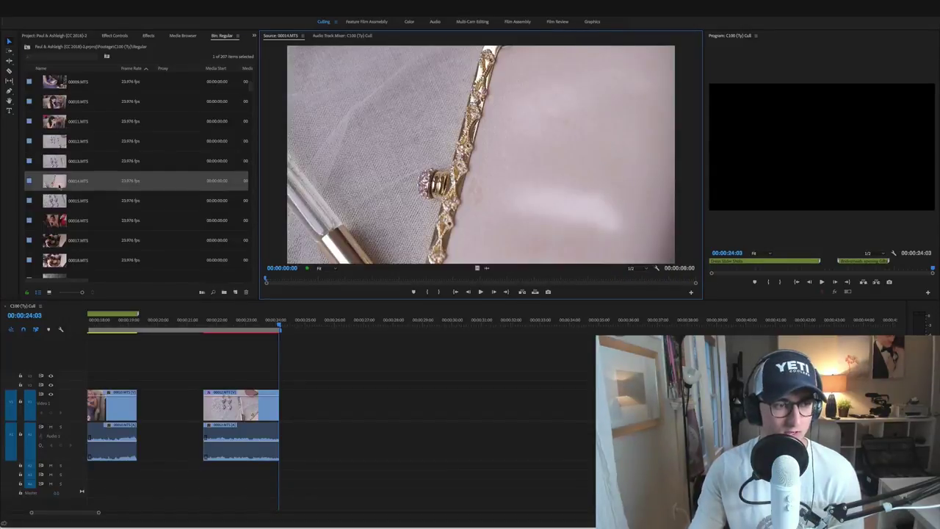
key(space)
drag(296, 276, 428, 264)
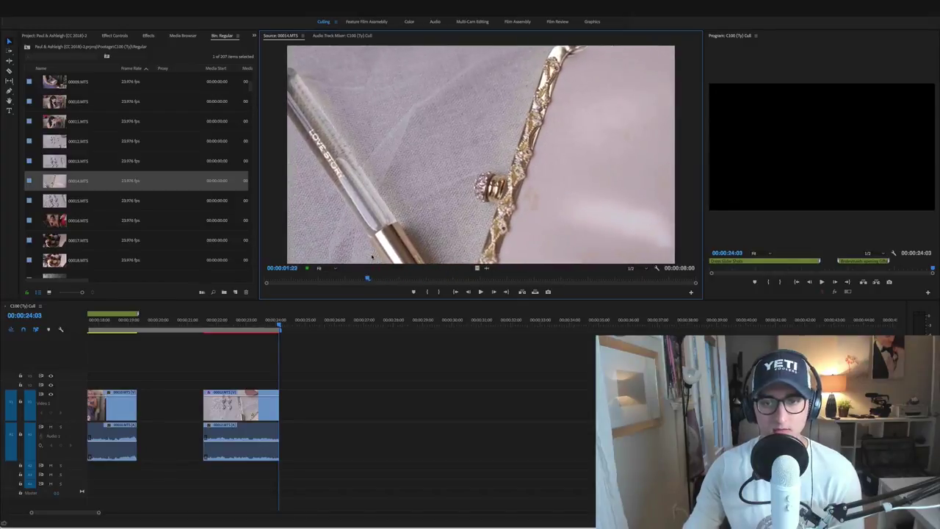
key(i)
key(space)
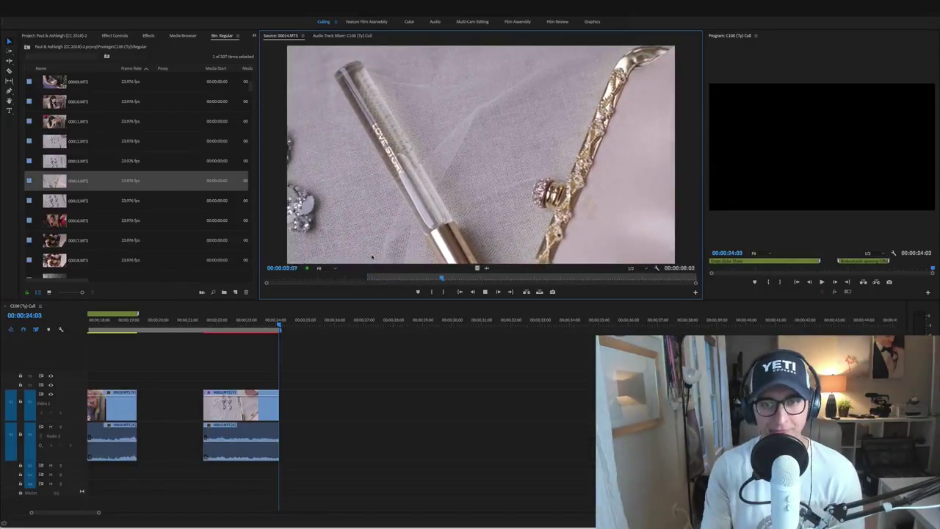
key(o)
key(comma)
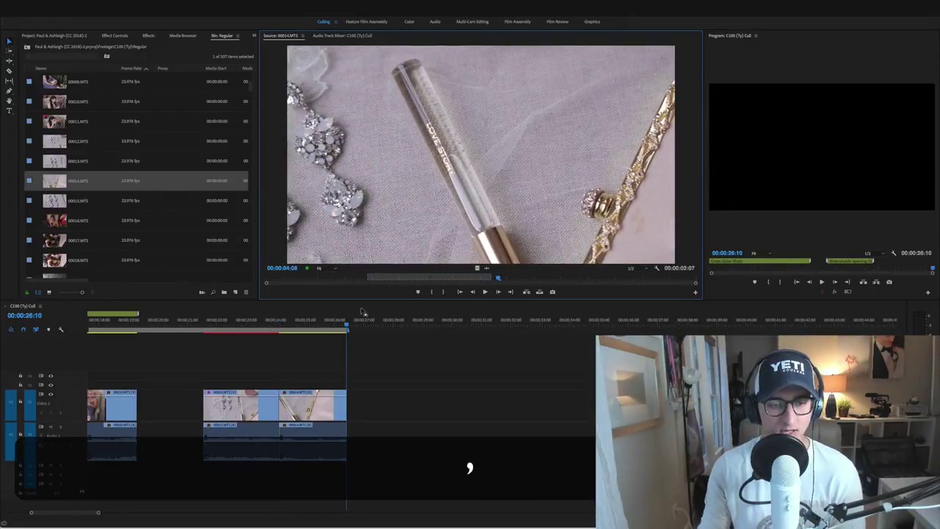
- Review clip 00015.MTS without using it, then save the project
key(Down)
key(space)
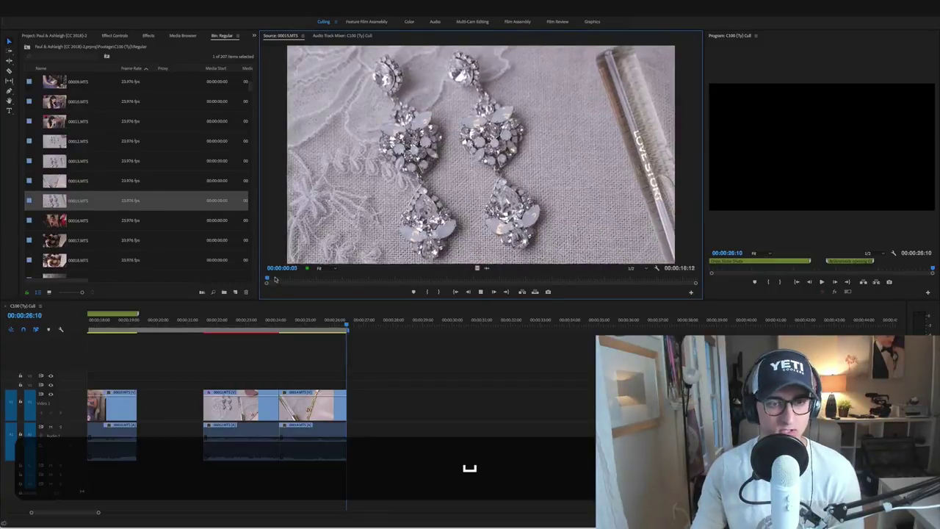
drag(331, 274, 531, 277)
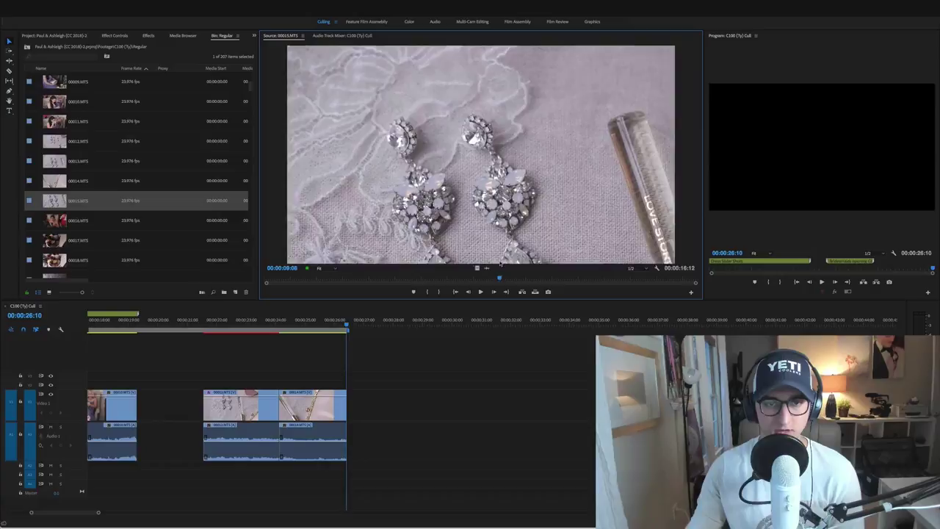
key(space)
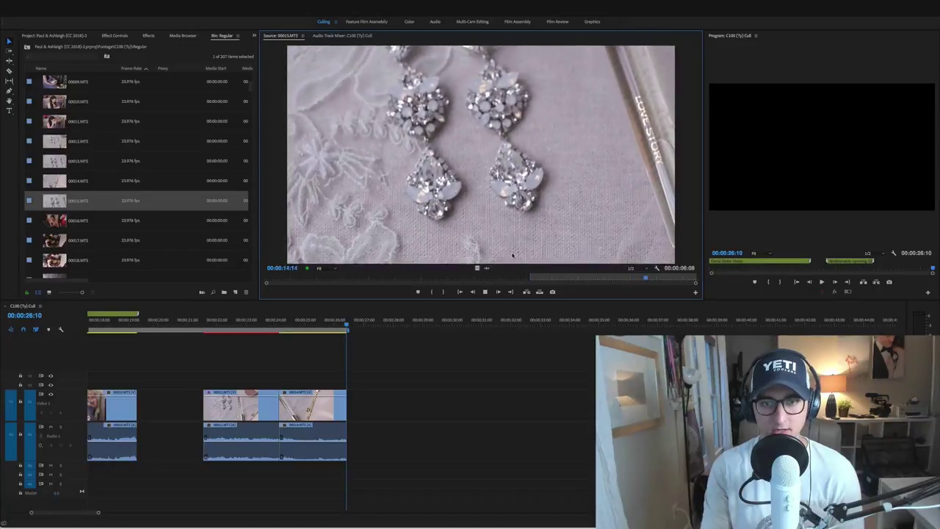
key(space)
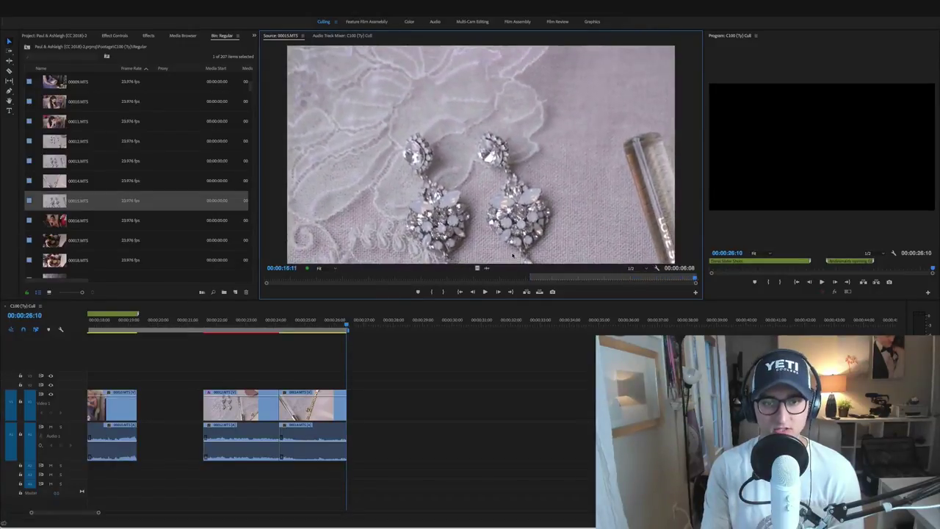
key(super+s)
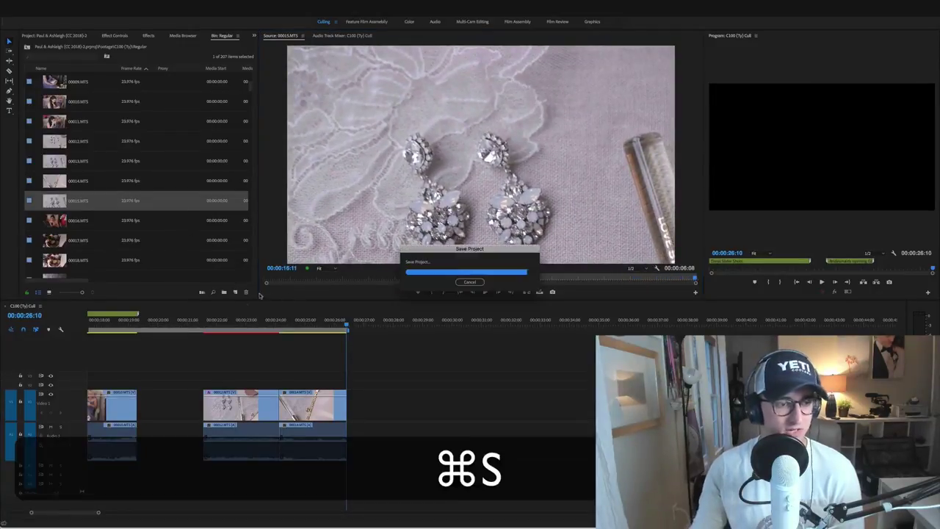
- Select the first earrings detail clip in the timeline and run Warp Stabilizer's Analyze
click(205, 321)
scroll(276, 343, right, 3)
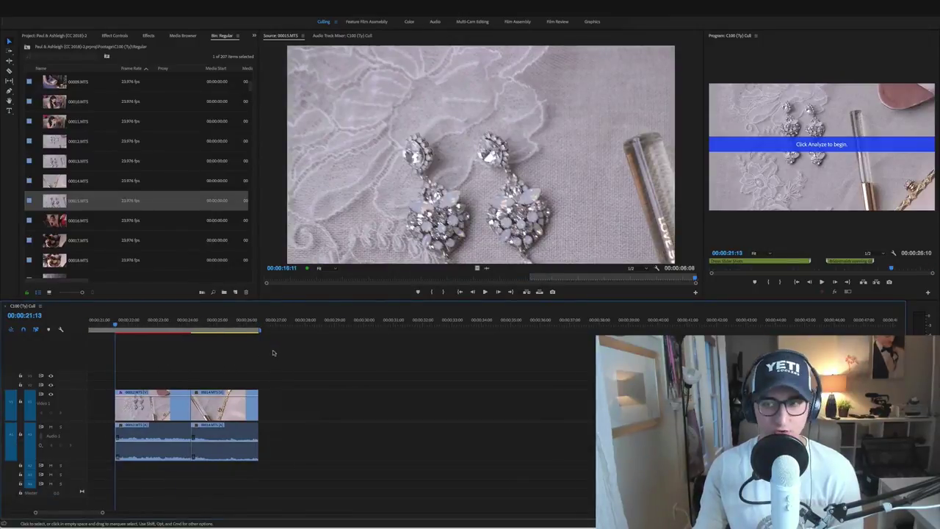
click(156, 324)
click(172, 402)
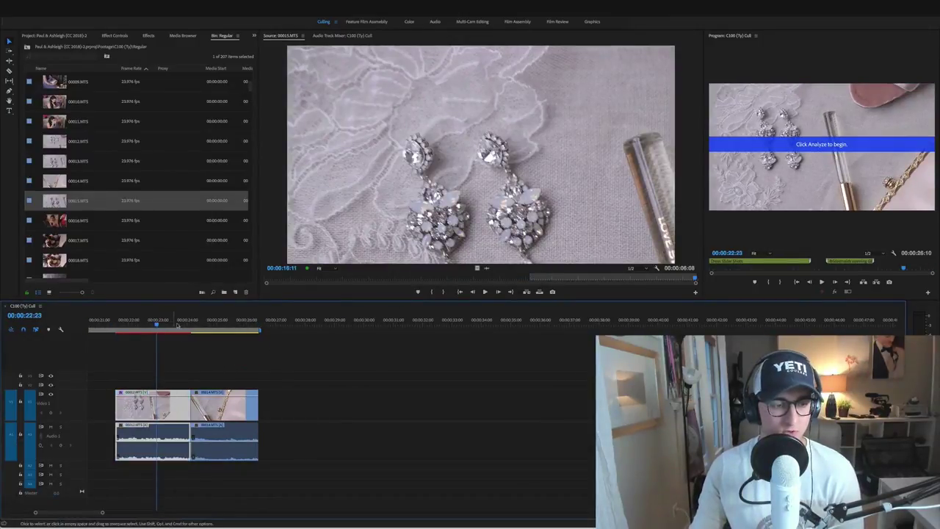
click(115, 35)
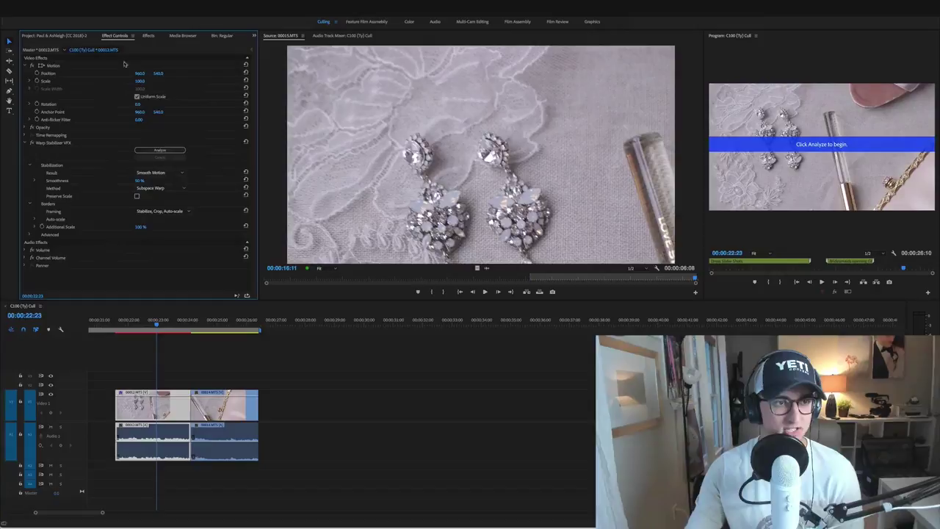
click(162, 151)
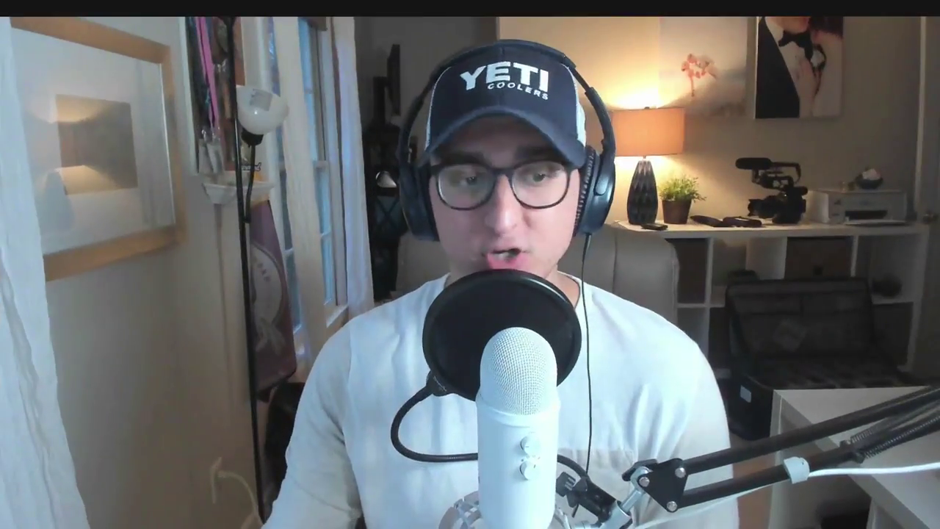